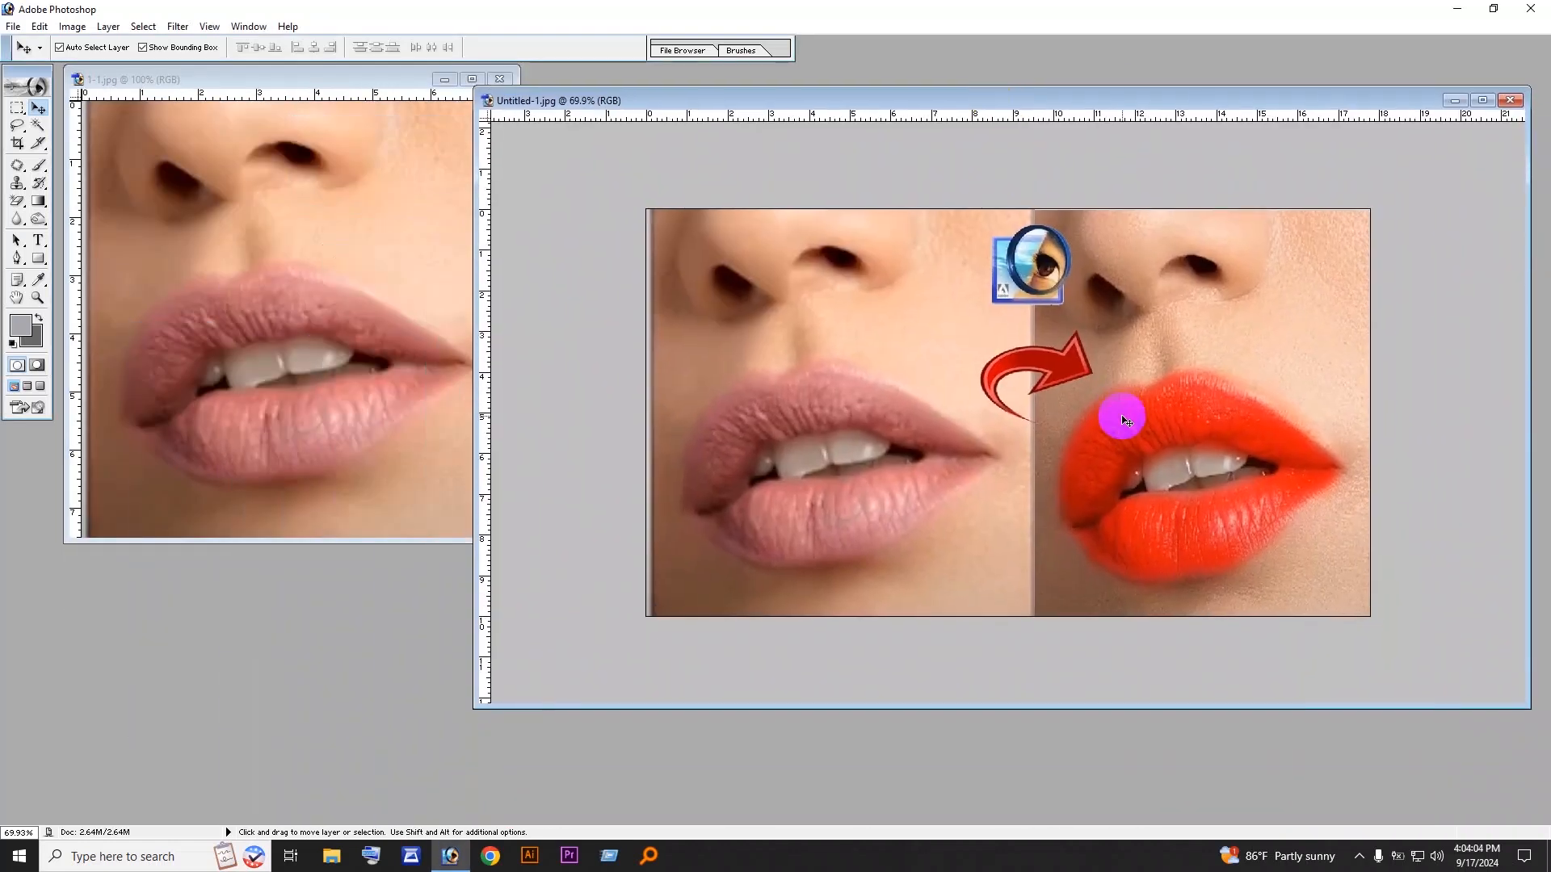
Close the Untitled-1.jpg before-and-after image and maximize the 1-1.jpg document window
{"action": "left_click", "coordinate": [259, 343]}
{"action": "left_click_drag", "start_coordinate": [259, 78], "coordinate": [322, 126]}
{"action": "left_click", "coordinate": [1480, 139]}
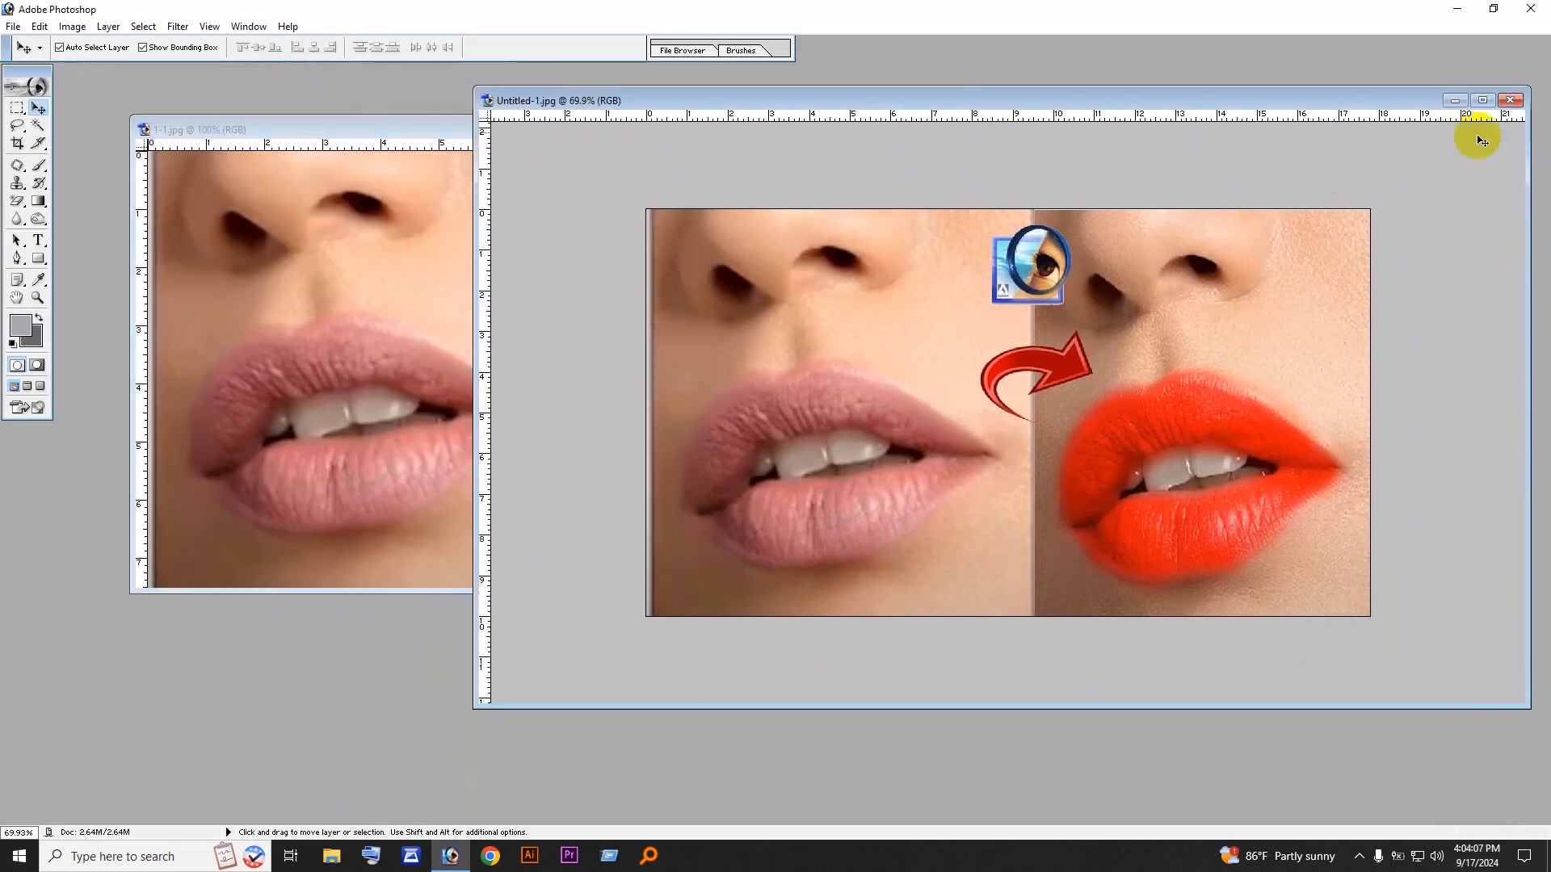
{"action": "left_click", "coordinate": [1511, 100]}
{"action": "left_click", "coordinate": [541, 128]}
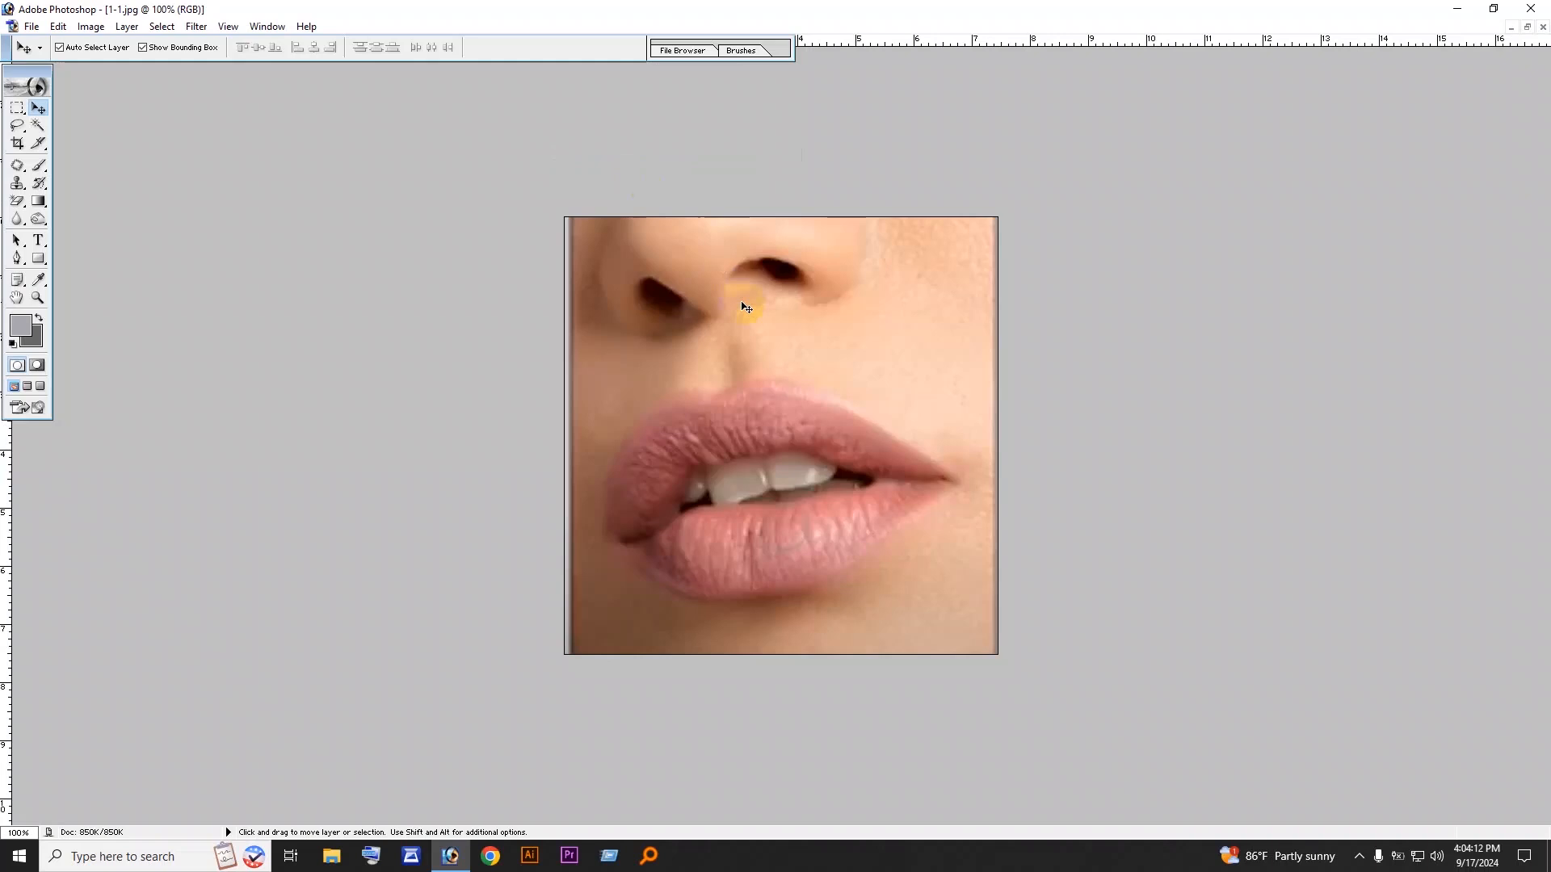
{"action": "scroll", "coordinate": [741, 307], "scroll_direction": "down", "scroll_amount": 3}
{"action": "scroll", "coordinate": [741, 315], "scroll_direction": "up", "scroll_amount": 3}
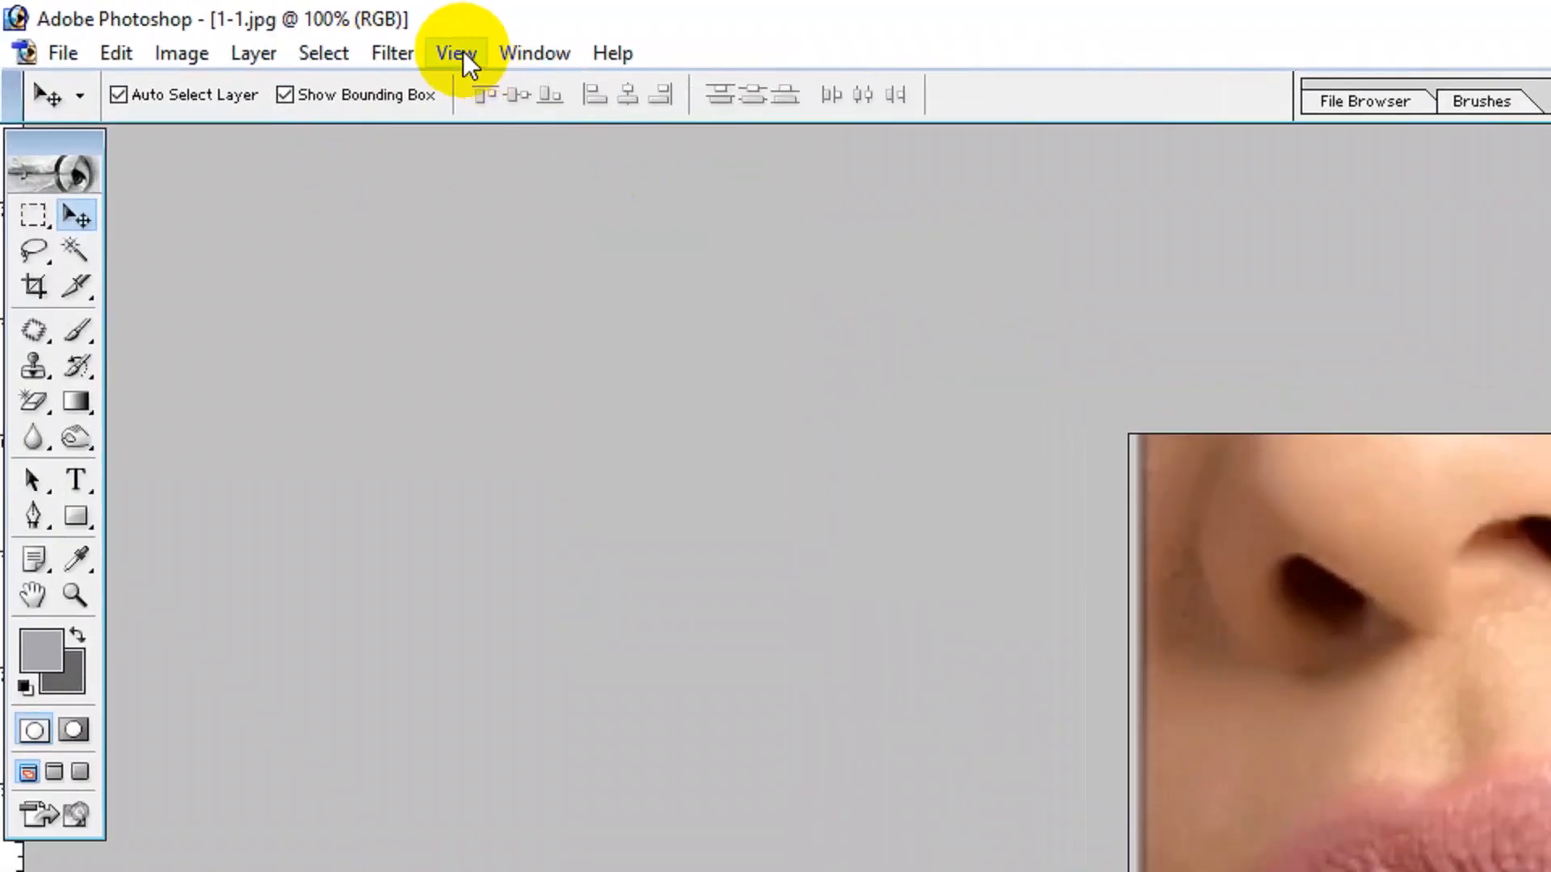
Show the Layers palette, move it beside the image, and widen it
{"action": "left_click", "coordinate": [535, 52]}
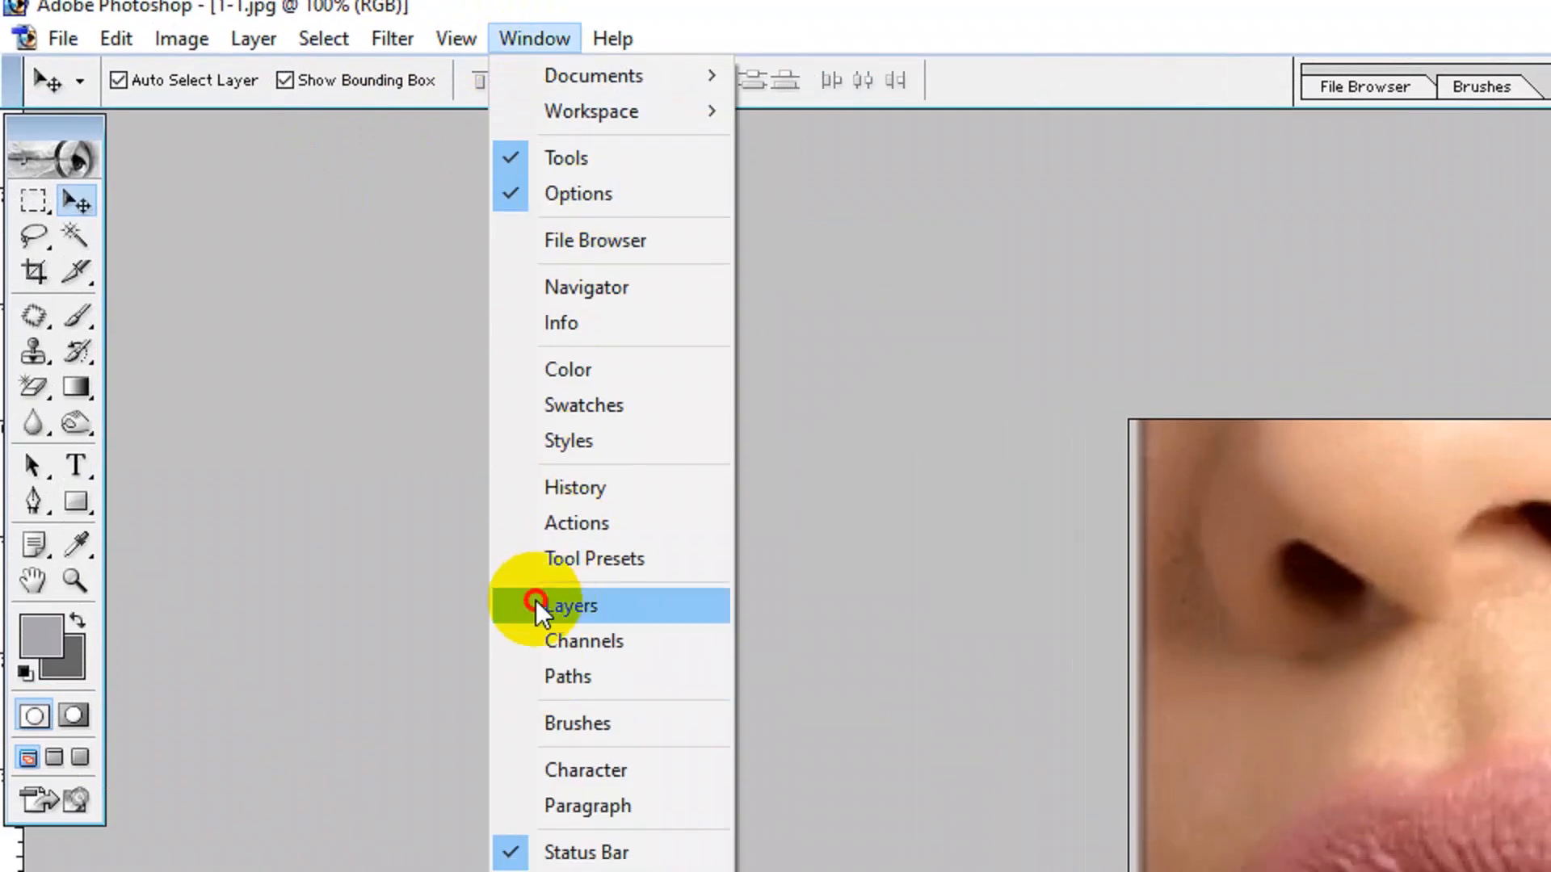
{"action": "left_click", "coordinate": [539, 607]}
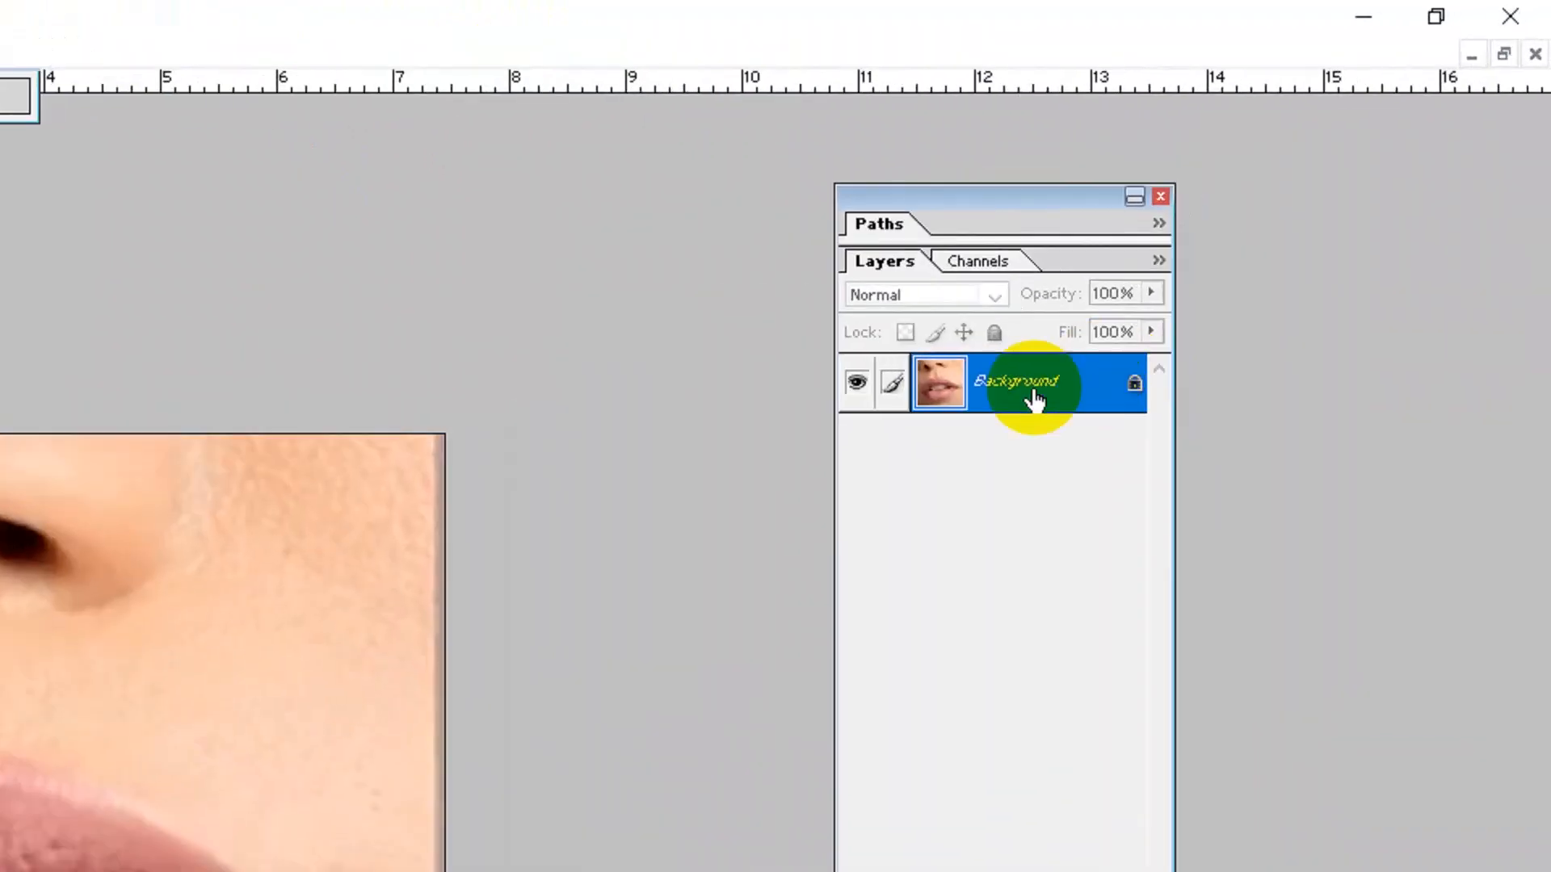
{"action": "left_click_drag", "start_coordinate": [1365, 105], "coordinate": [1358, 183]}
{"action": "left_click_drag", "start_coordinate": [996, 346], "coordinate": [953, 219]}
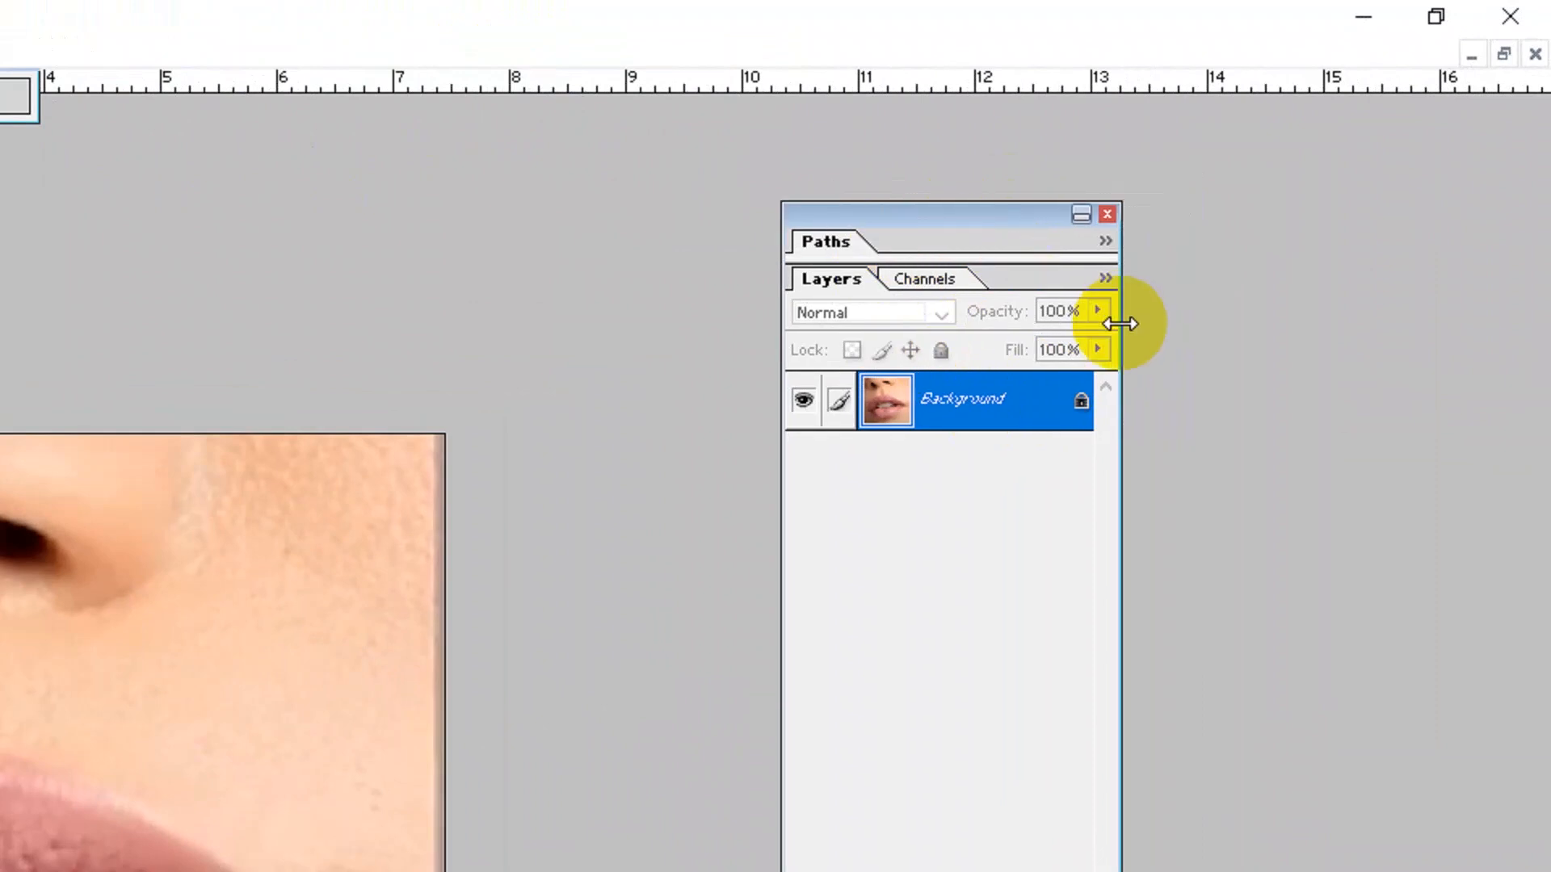
{"action": "left_click_drag", "start_coordinate": [1121, 344], "coordinate": [1274, 341]}
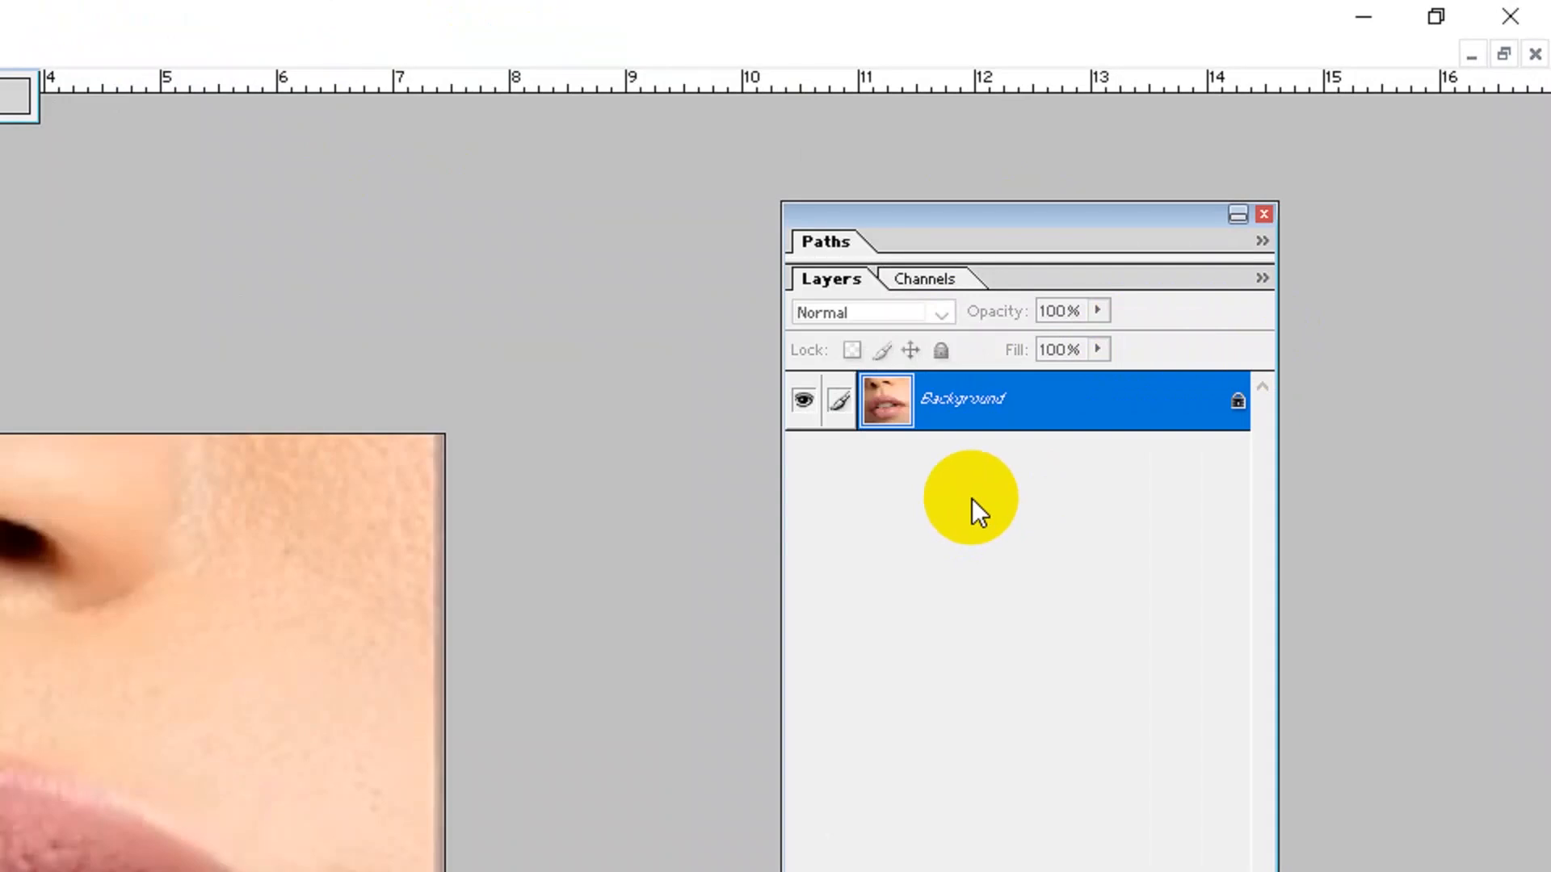
Copy the Background to a new layer and merge that copy back down into the Background
{"action": "key", "text": "ctrl+j"}
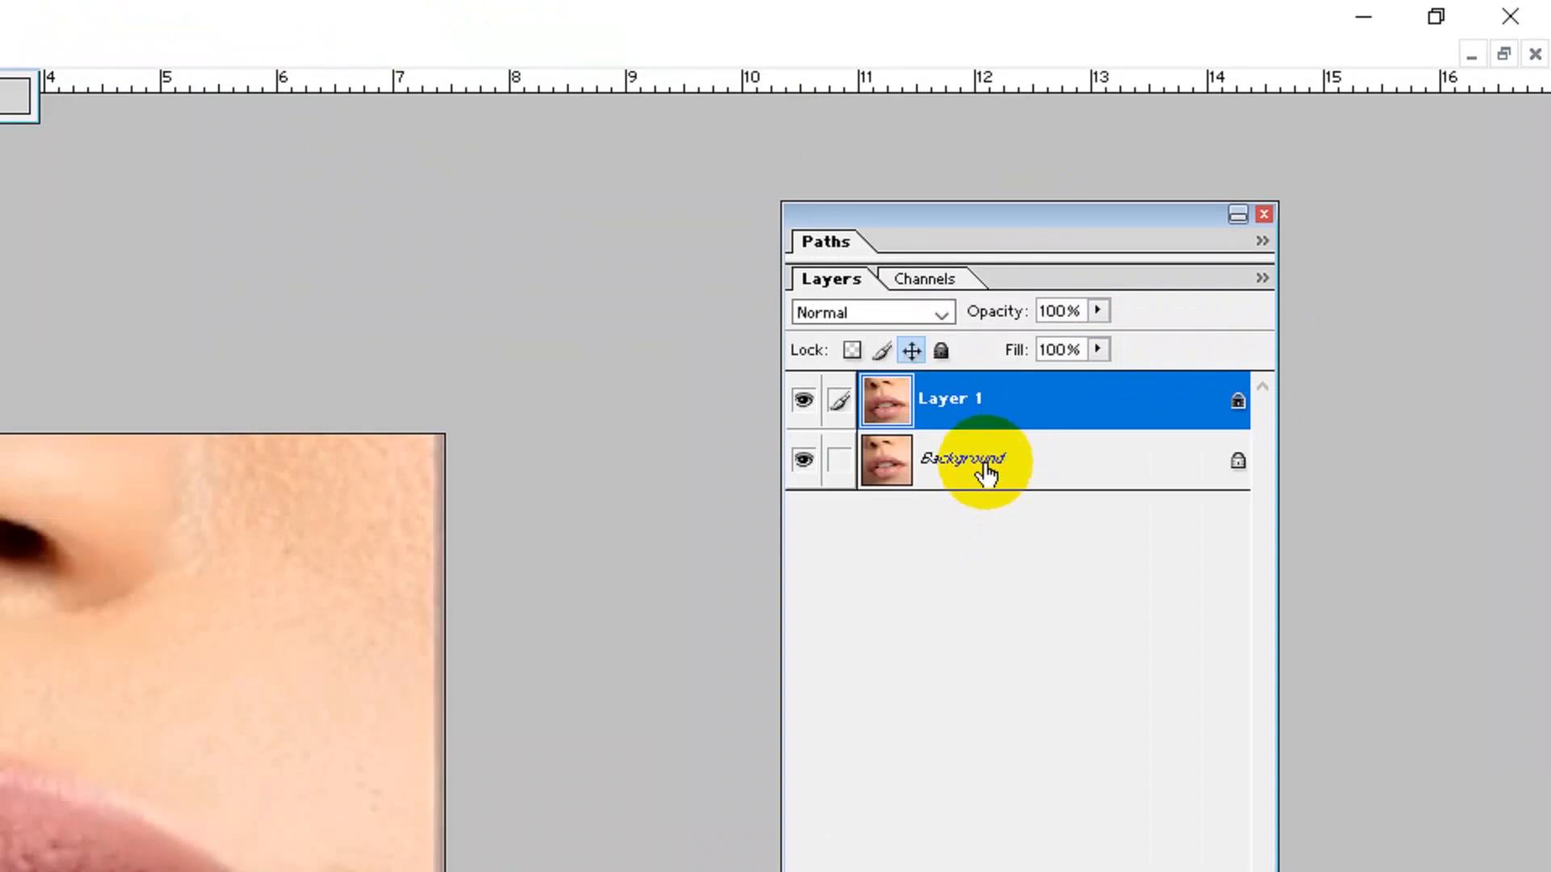
{"action": "left_click", "coordinate": [982, 475]}
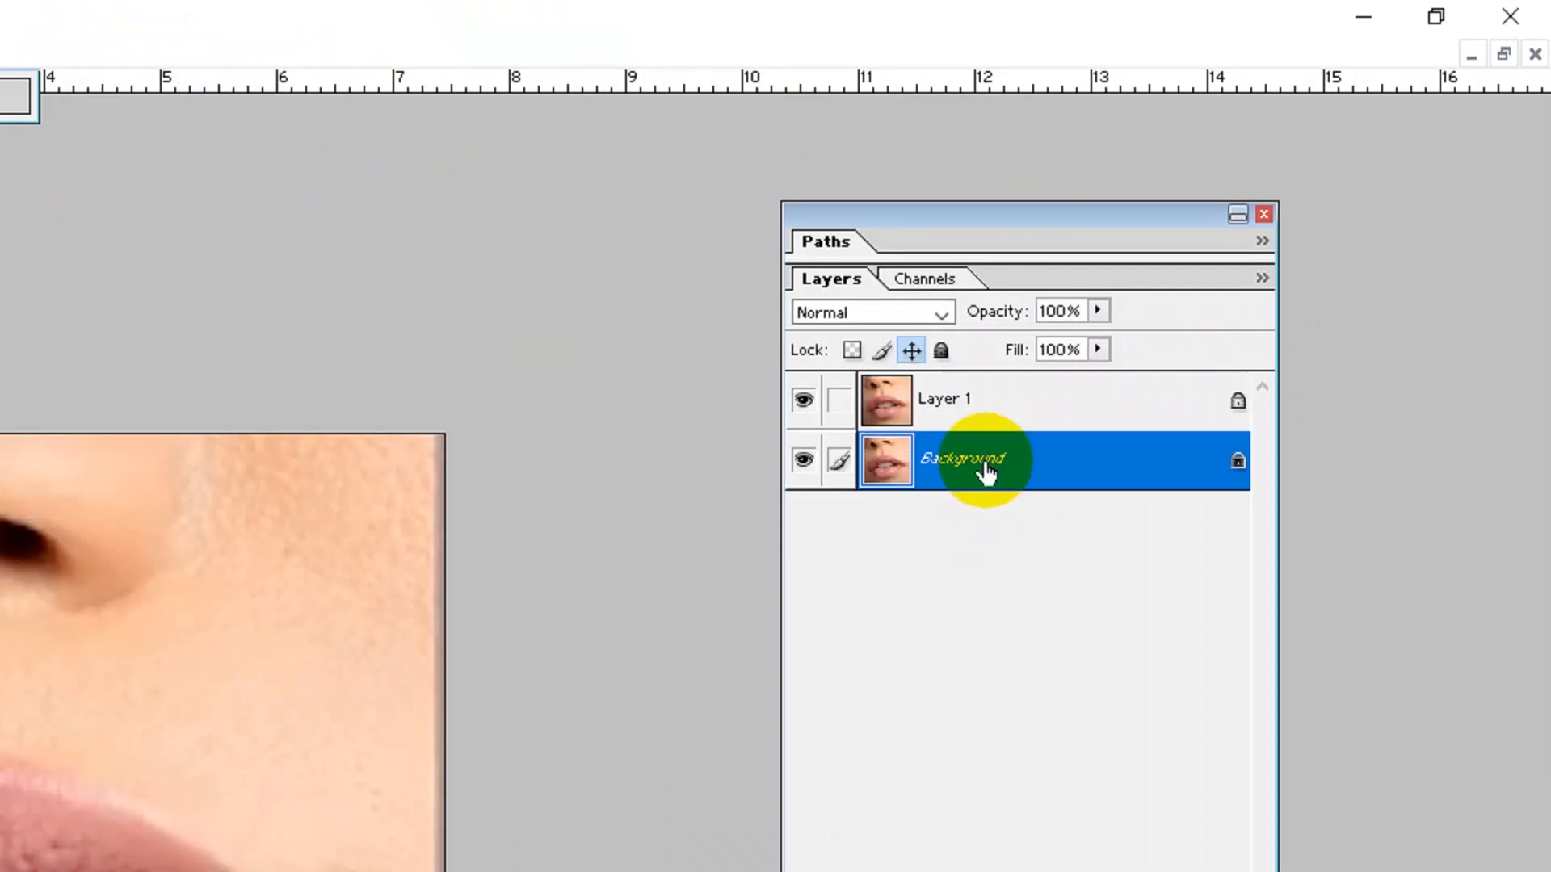
{"action": "left_click", "coordinate": [984, 409]}
{"action": "left_click_drag", "start_coordinate": [1006, 451], "coordinate": [992, 467]}
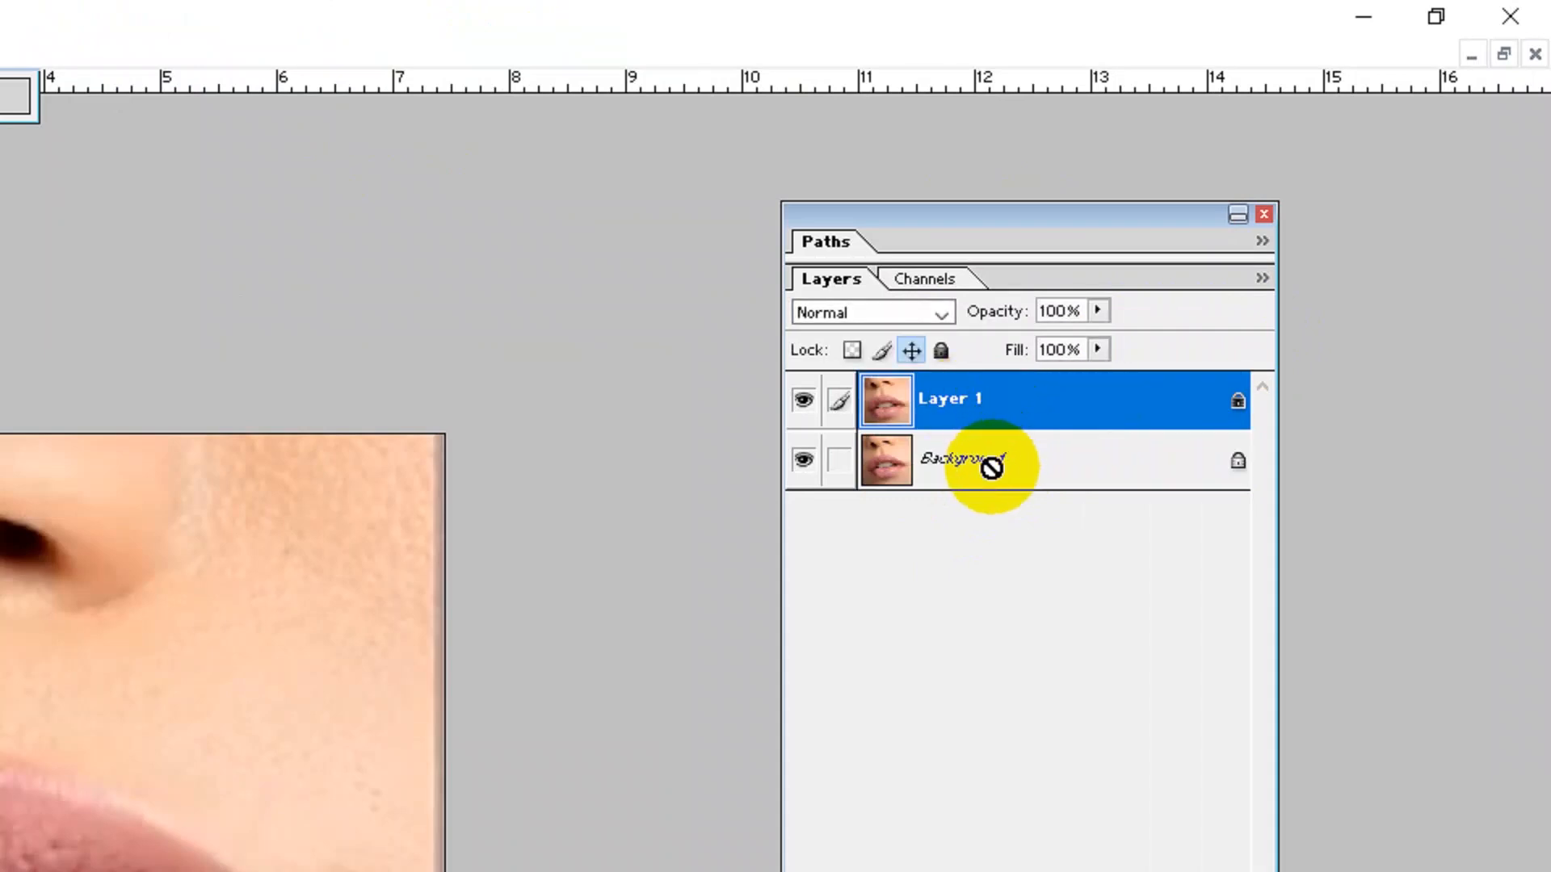
{"action": "key", "text": "ctrl+e"}
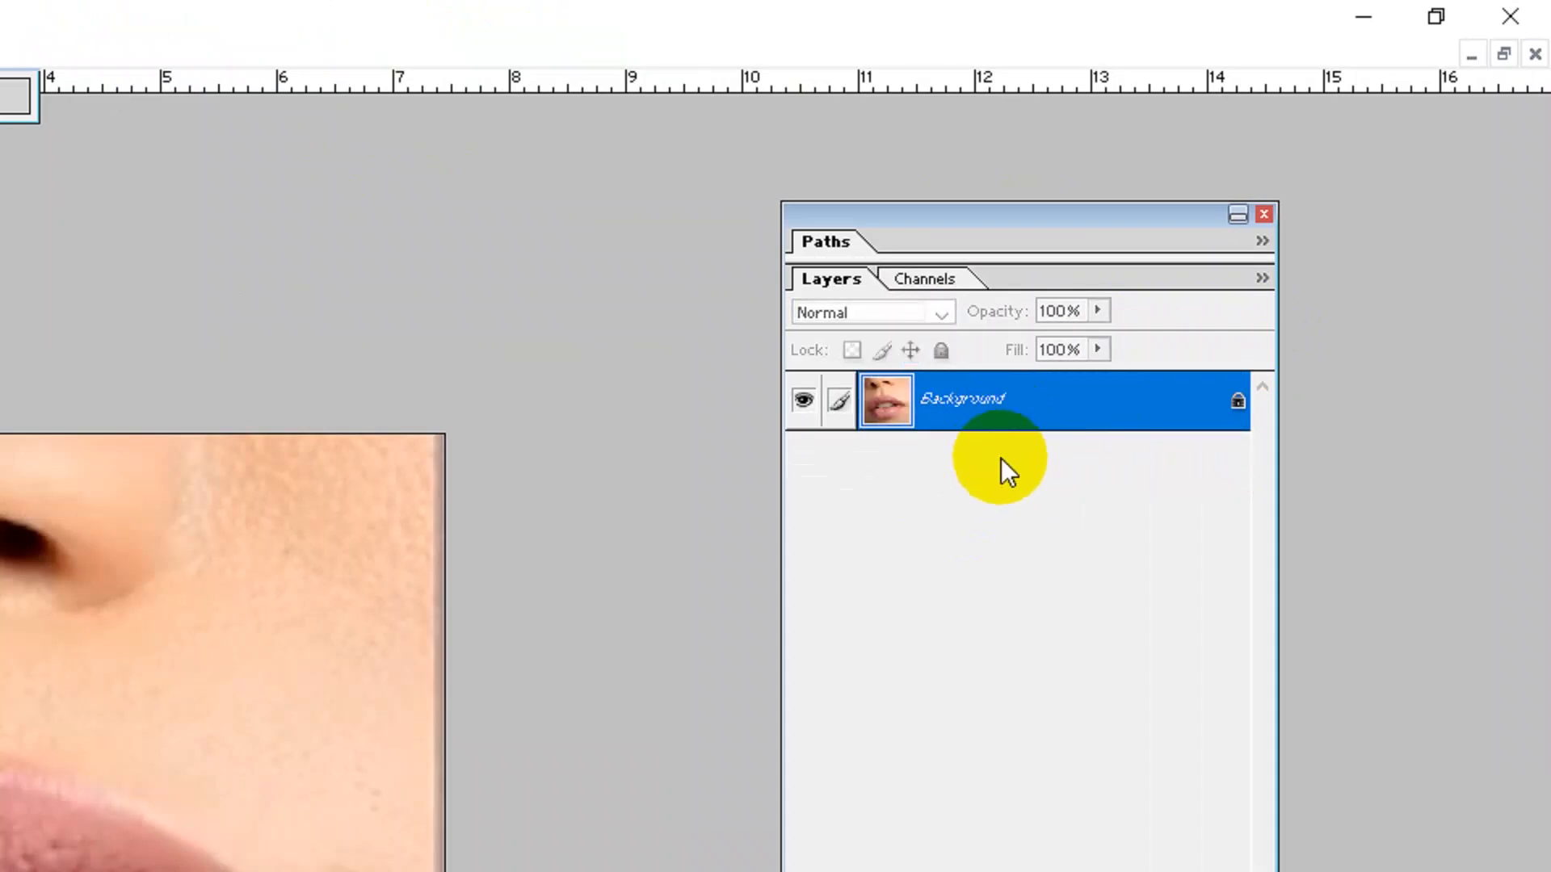
Duplicate the Background layer, hide the original Background, and make the Background copy the active layer
{"action": "left_click_drag", "start_coordinate": [990, 404], "coordinate": [1193, 871]}
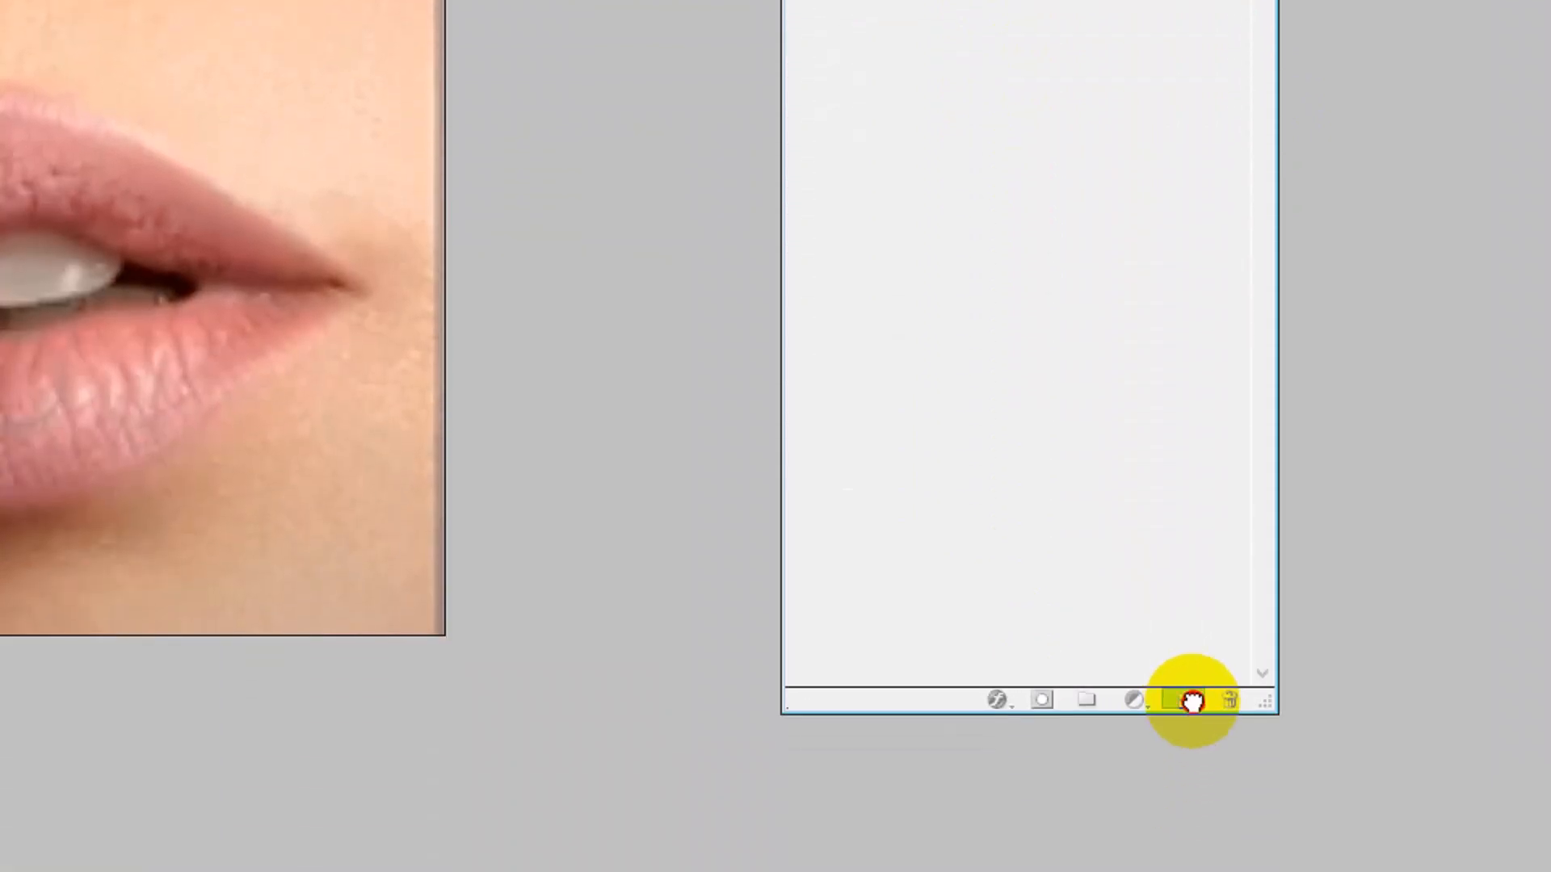
{"action": "left_click_drag", "start_coordinate": [1192, 702], "coordinate": [1193, 701]}
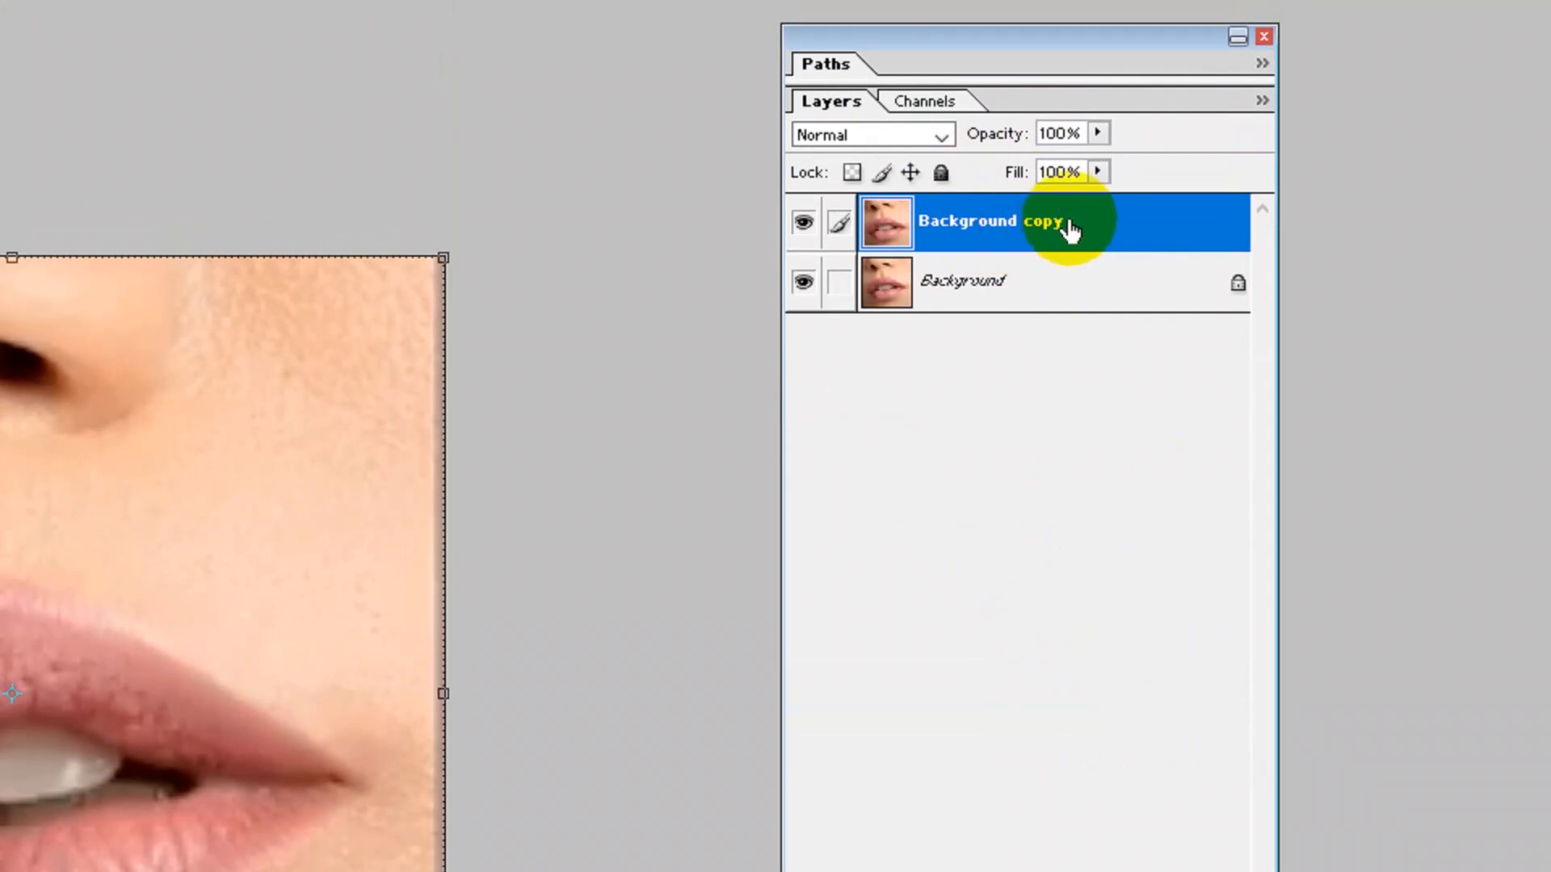
{"action": "left_click", "coordinate": [1012, 296]}
{"action": "left_click", "coordinate": [980, 226]}
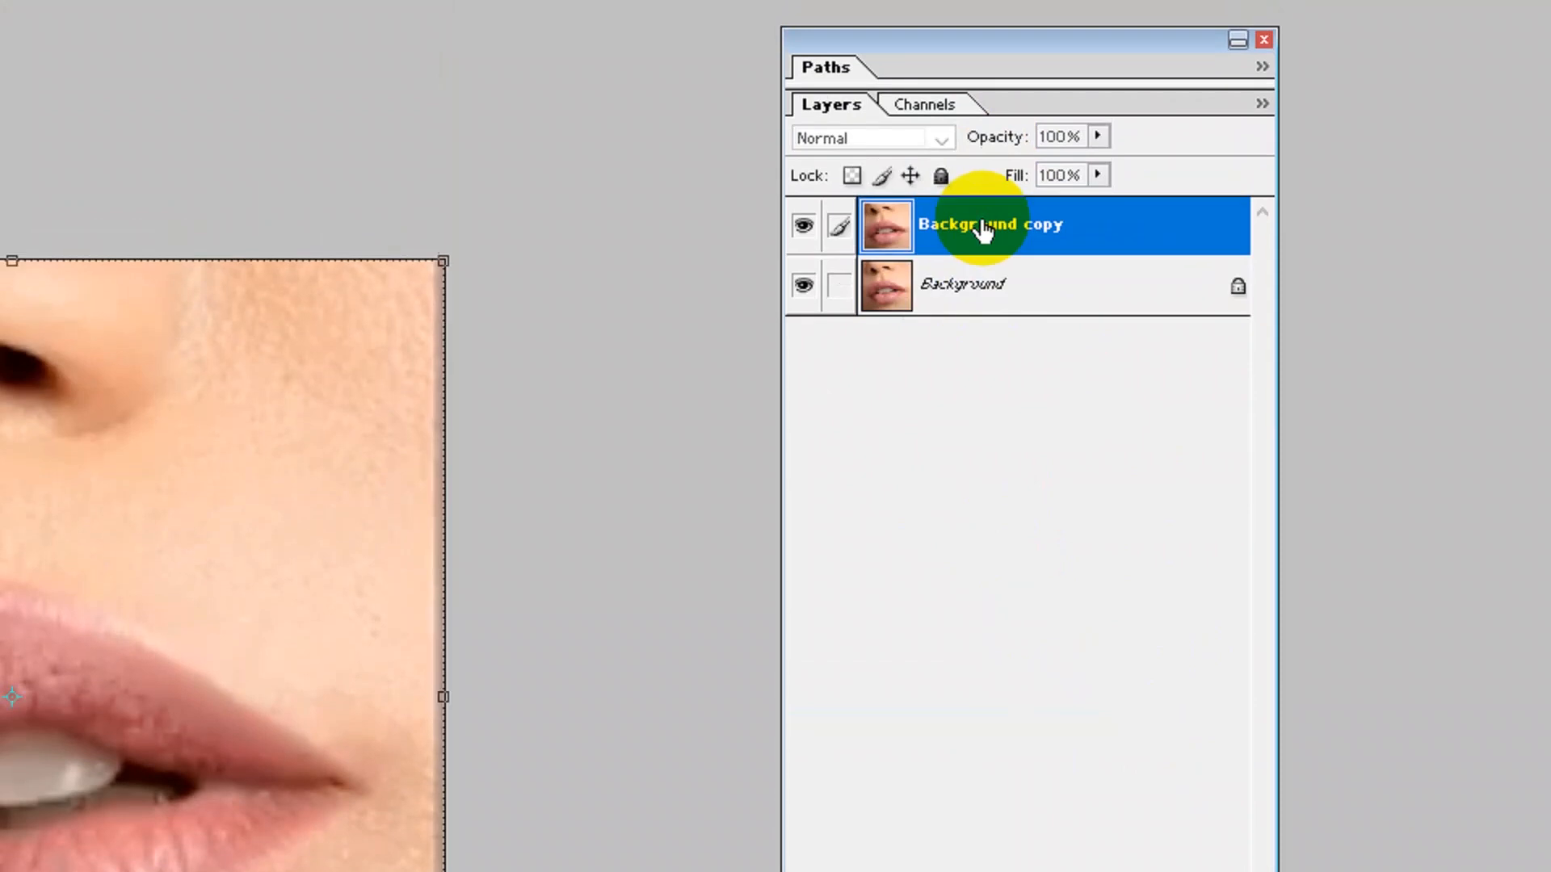
{"action": "left_click", "coordinate": [968, 297]}
{"action": "left_click", "coordinate": [804, 284]}
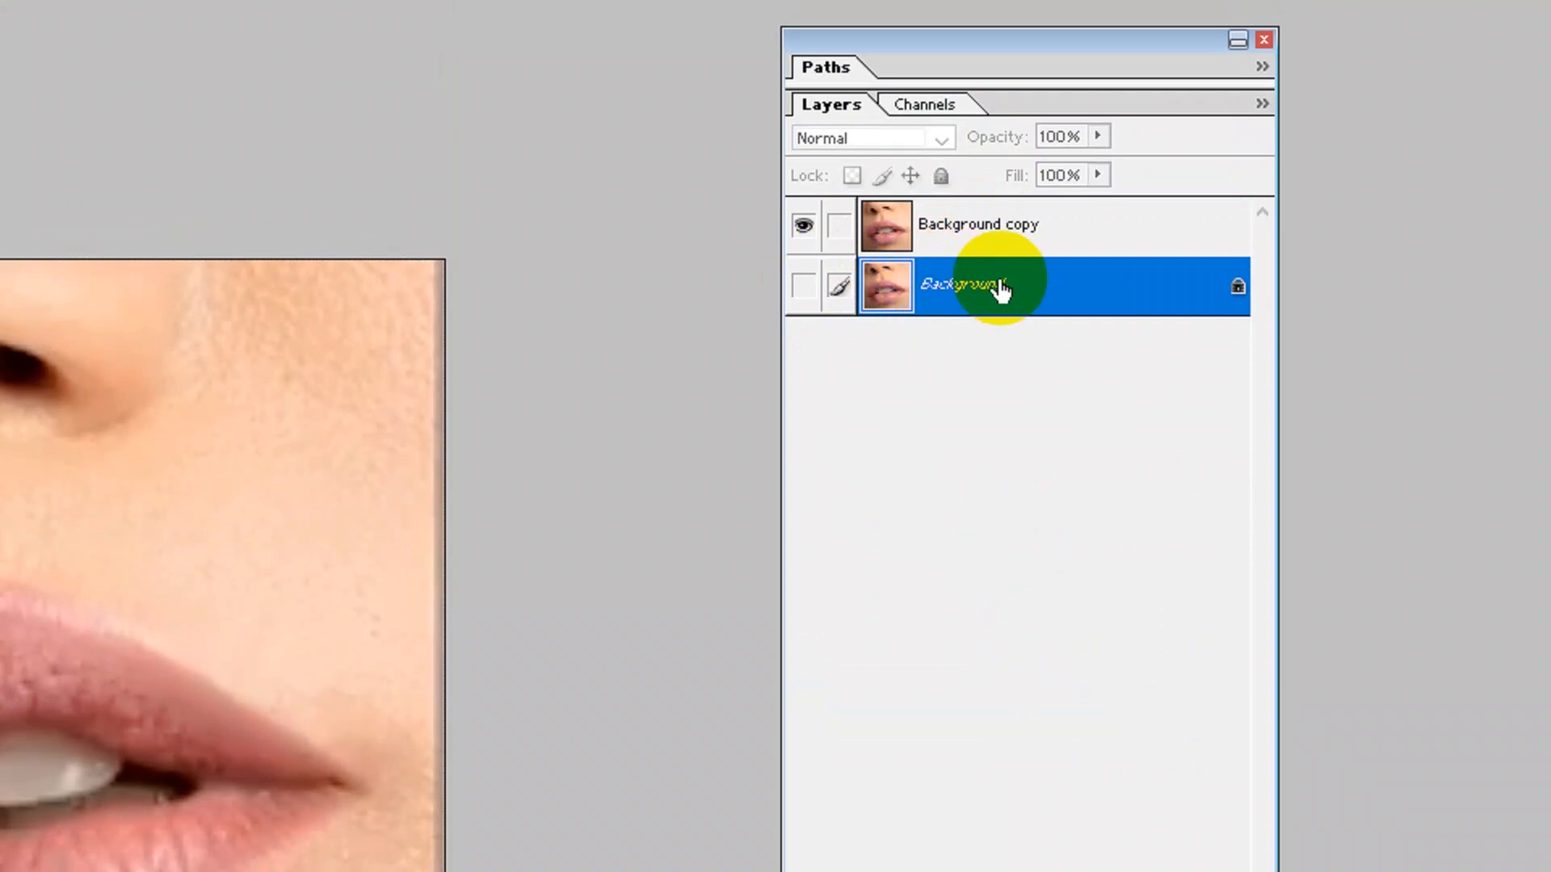
{"action": "left_click", "coordinate": [1014, 233]}
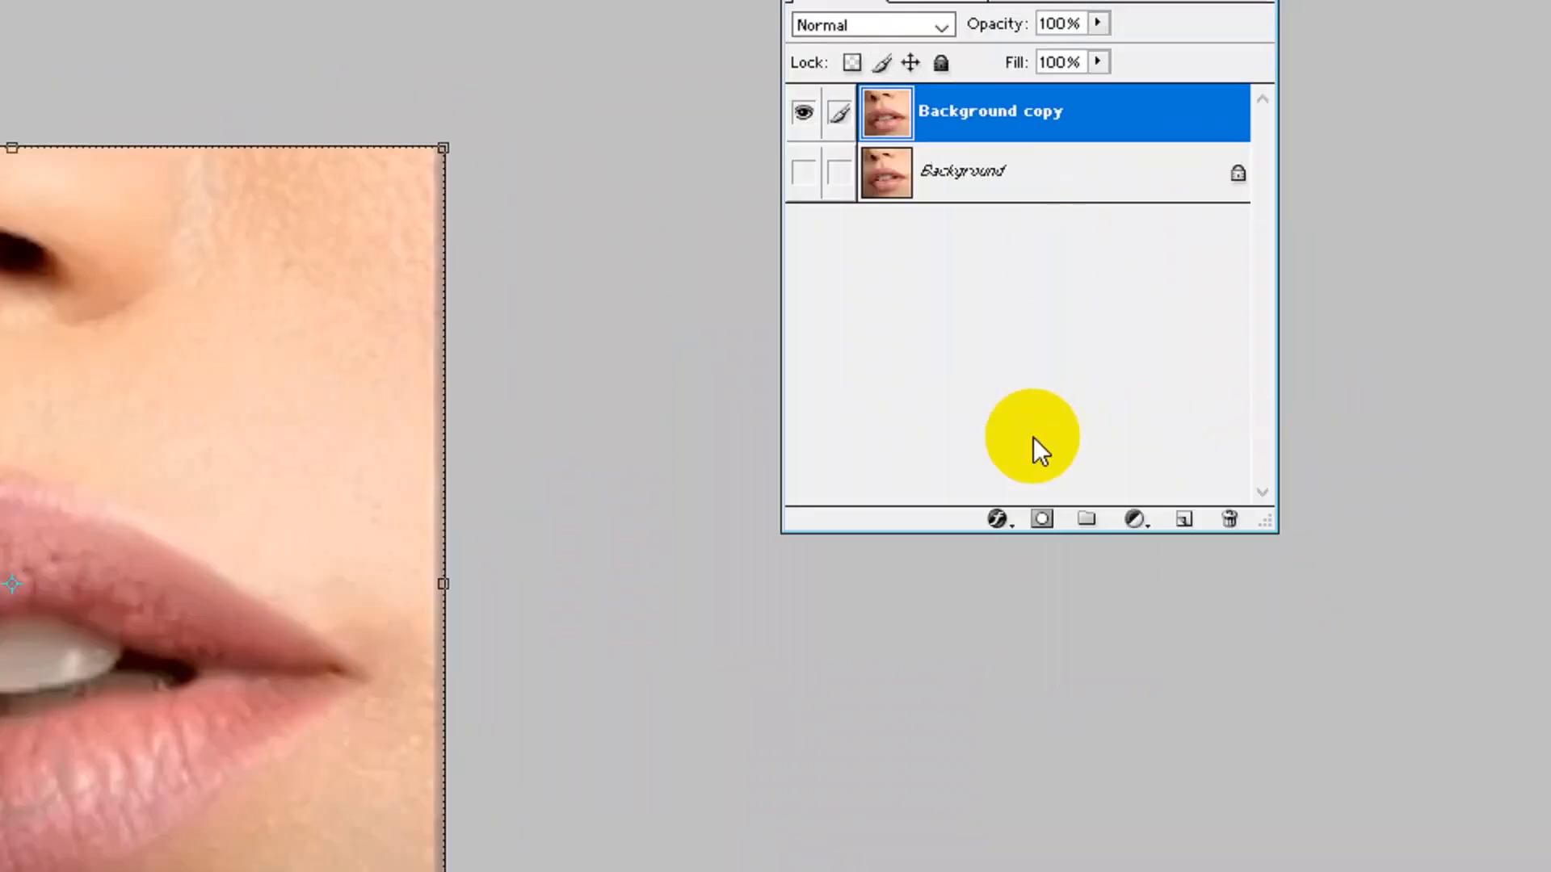
Create a new layer set and move the Background copy layer into it
{"action": "left_click", "coordinate": [1084, 529]}
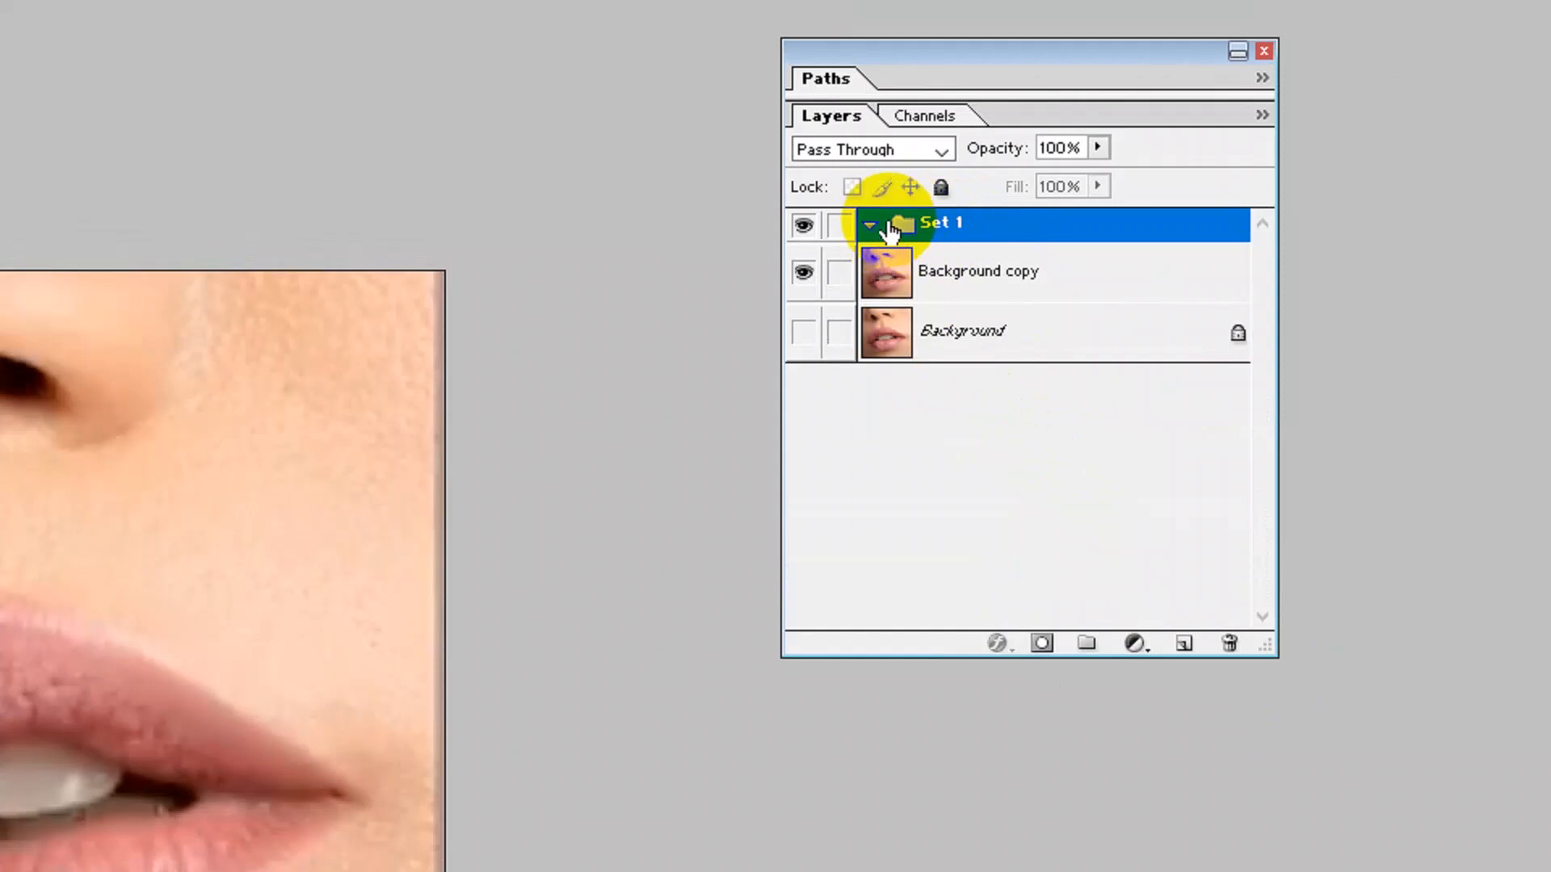
{"action": "left_click", "coordinate": [909, 278]}
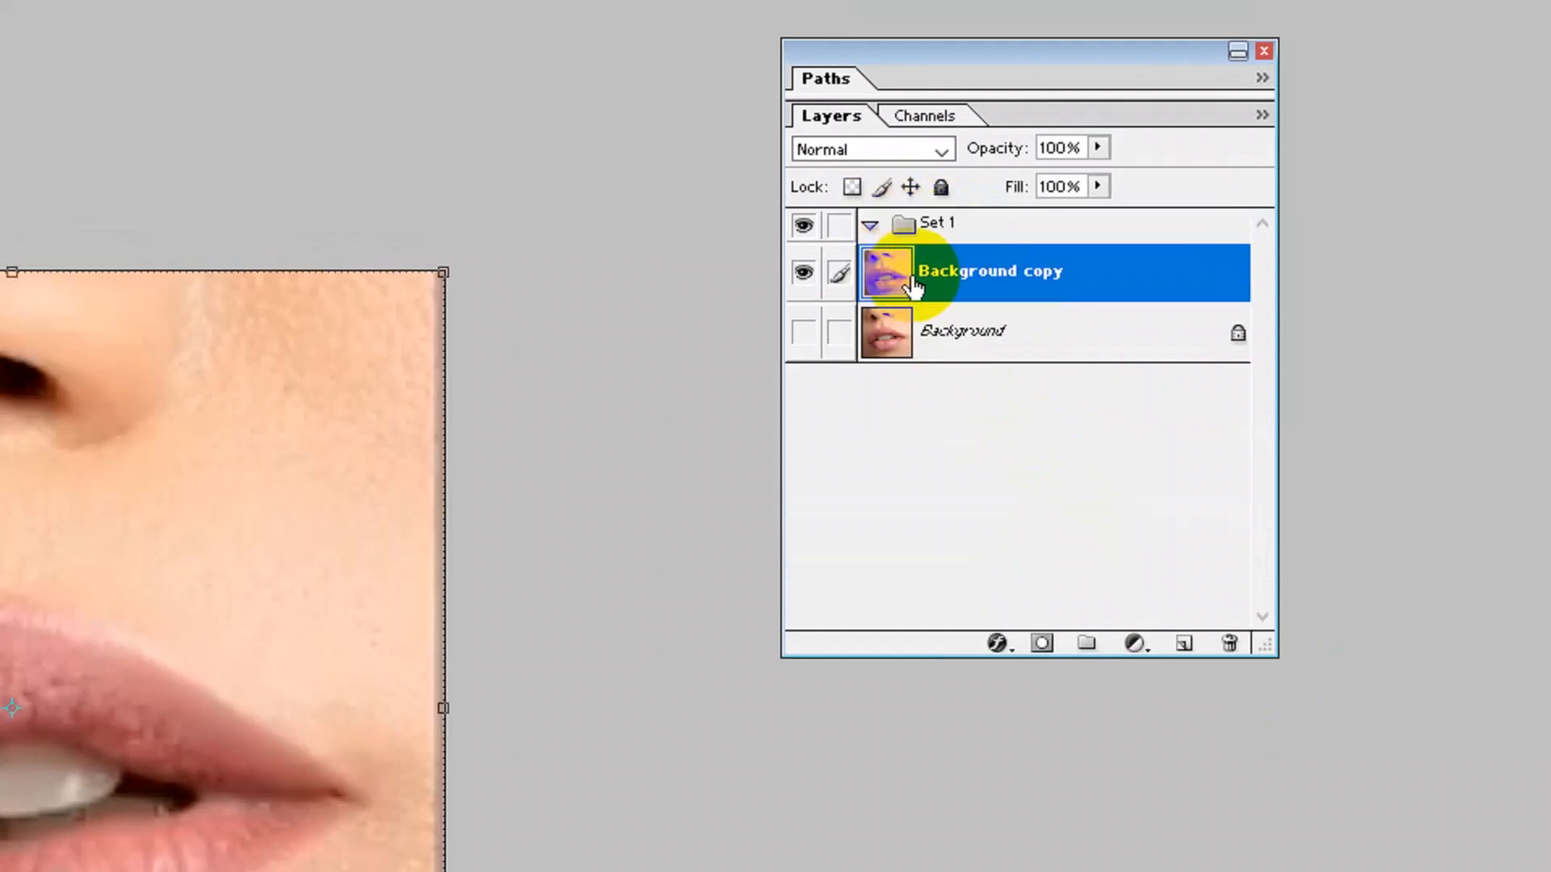
{"action": "left_click_drag", "start_coordinate": [933, 279], "coordinate": [923, 243]}
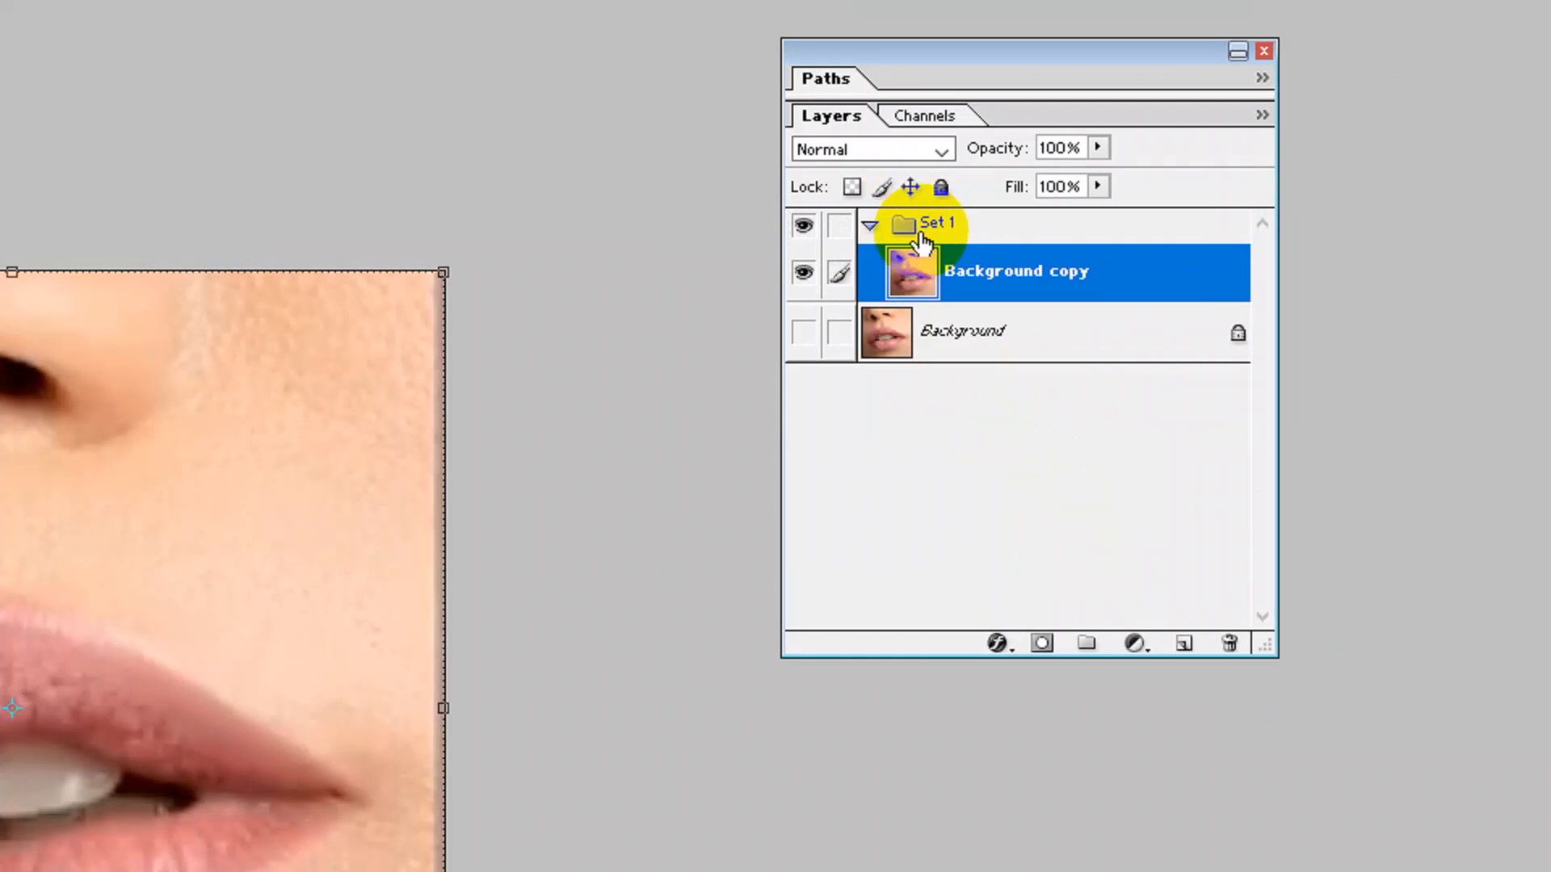
{"action": "left_click", "coordinate": [869, 227]}
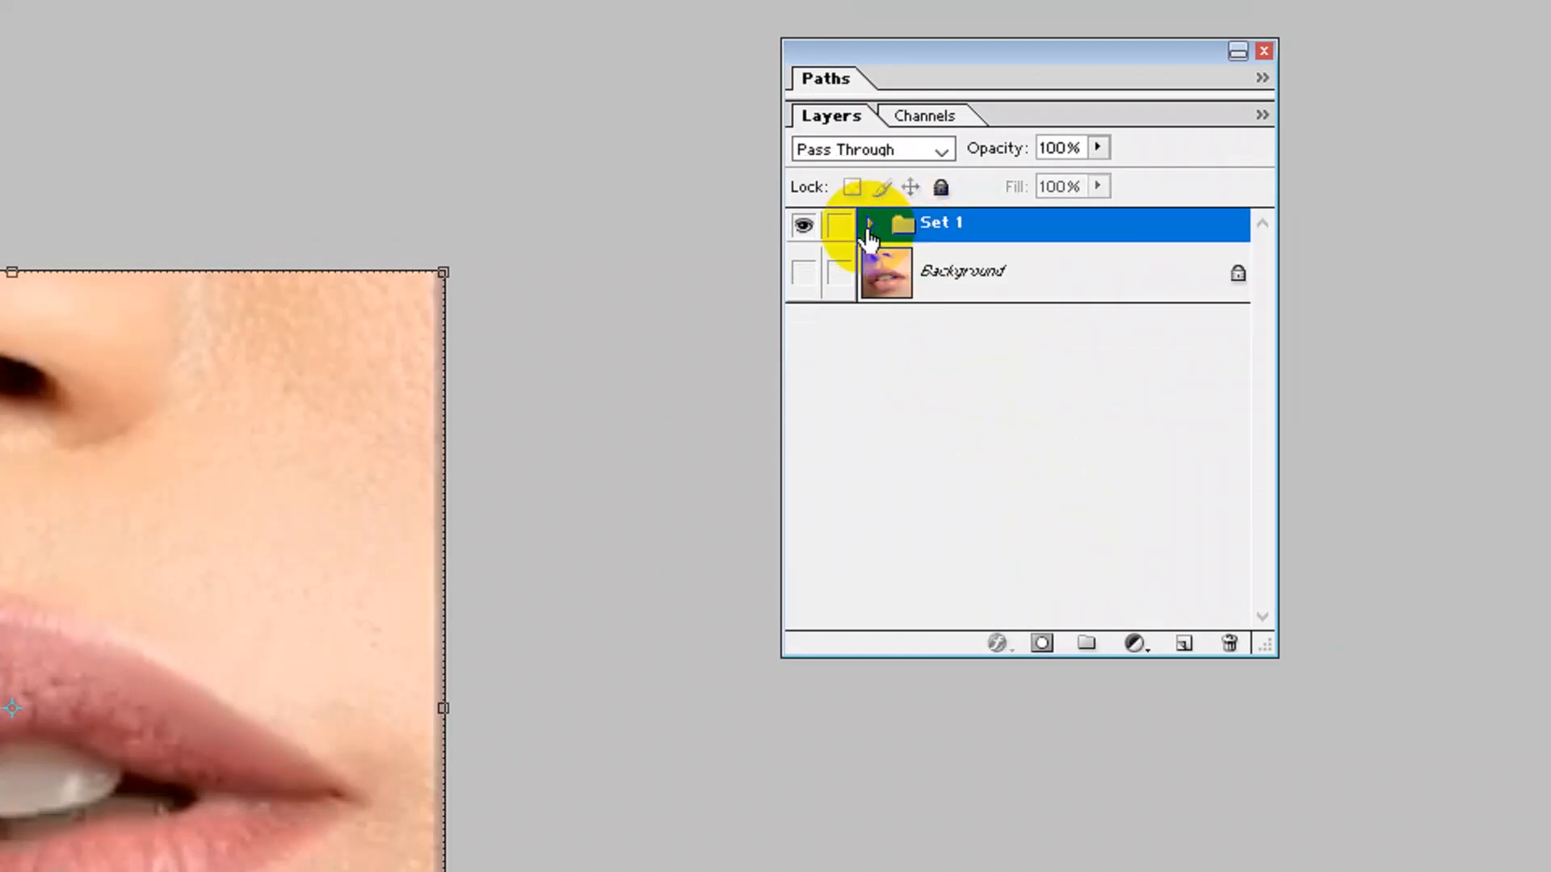
{"action": "left_click", "coordinate": [868, 227]}
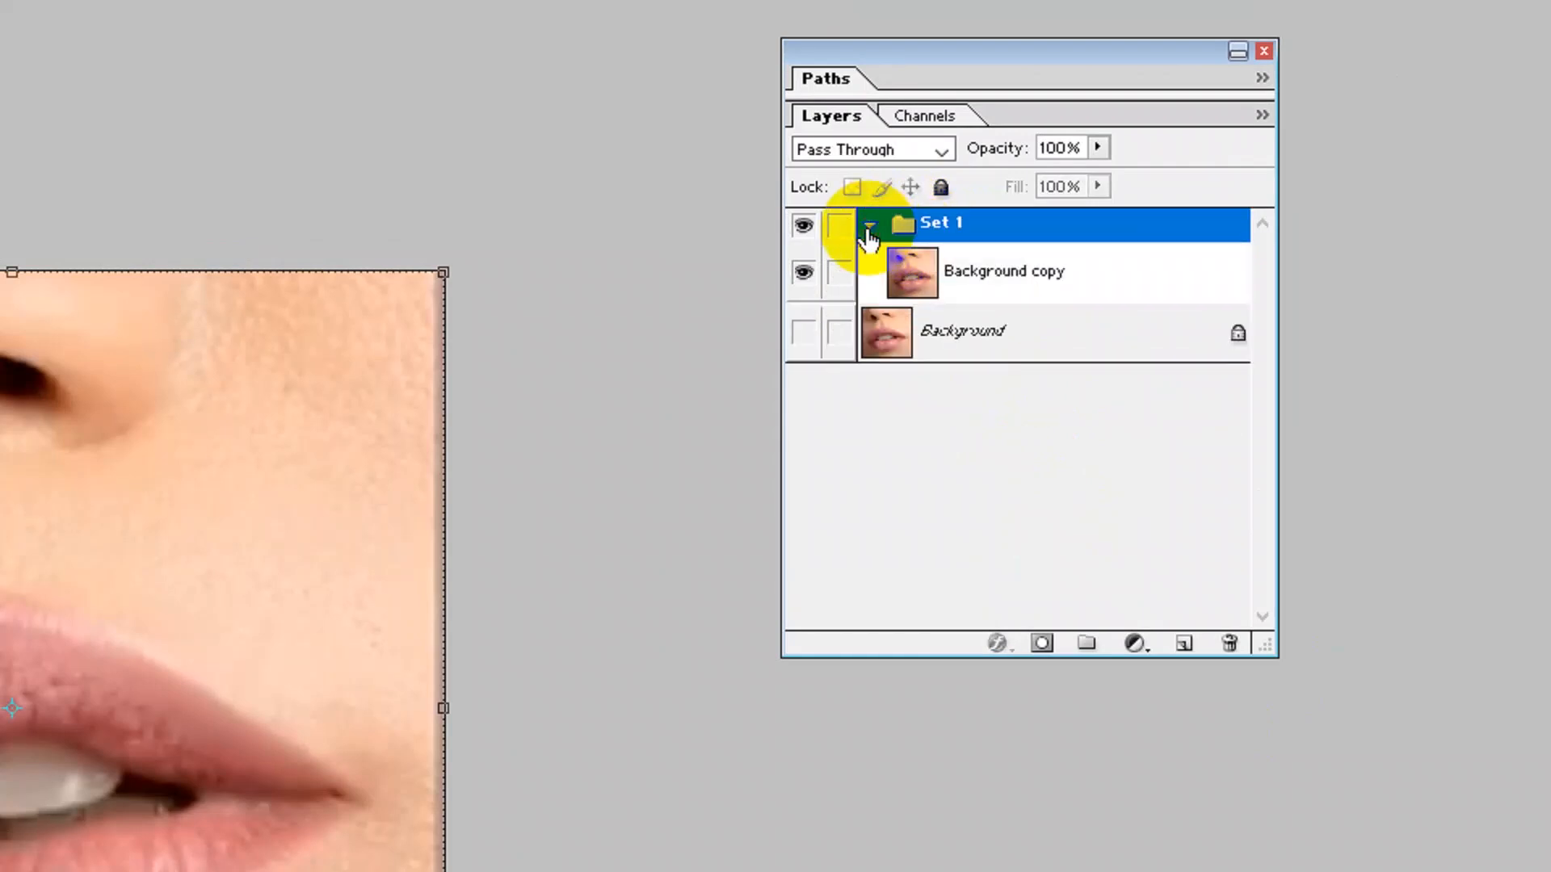
{"action": "left_click", "coordinate": [868, 228]}
{"action": "left_click", "coordinate": [868, 229]}
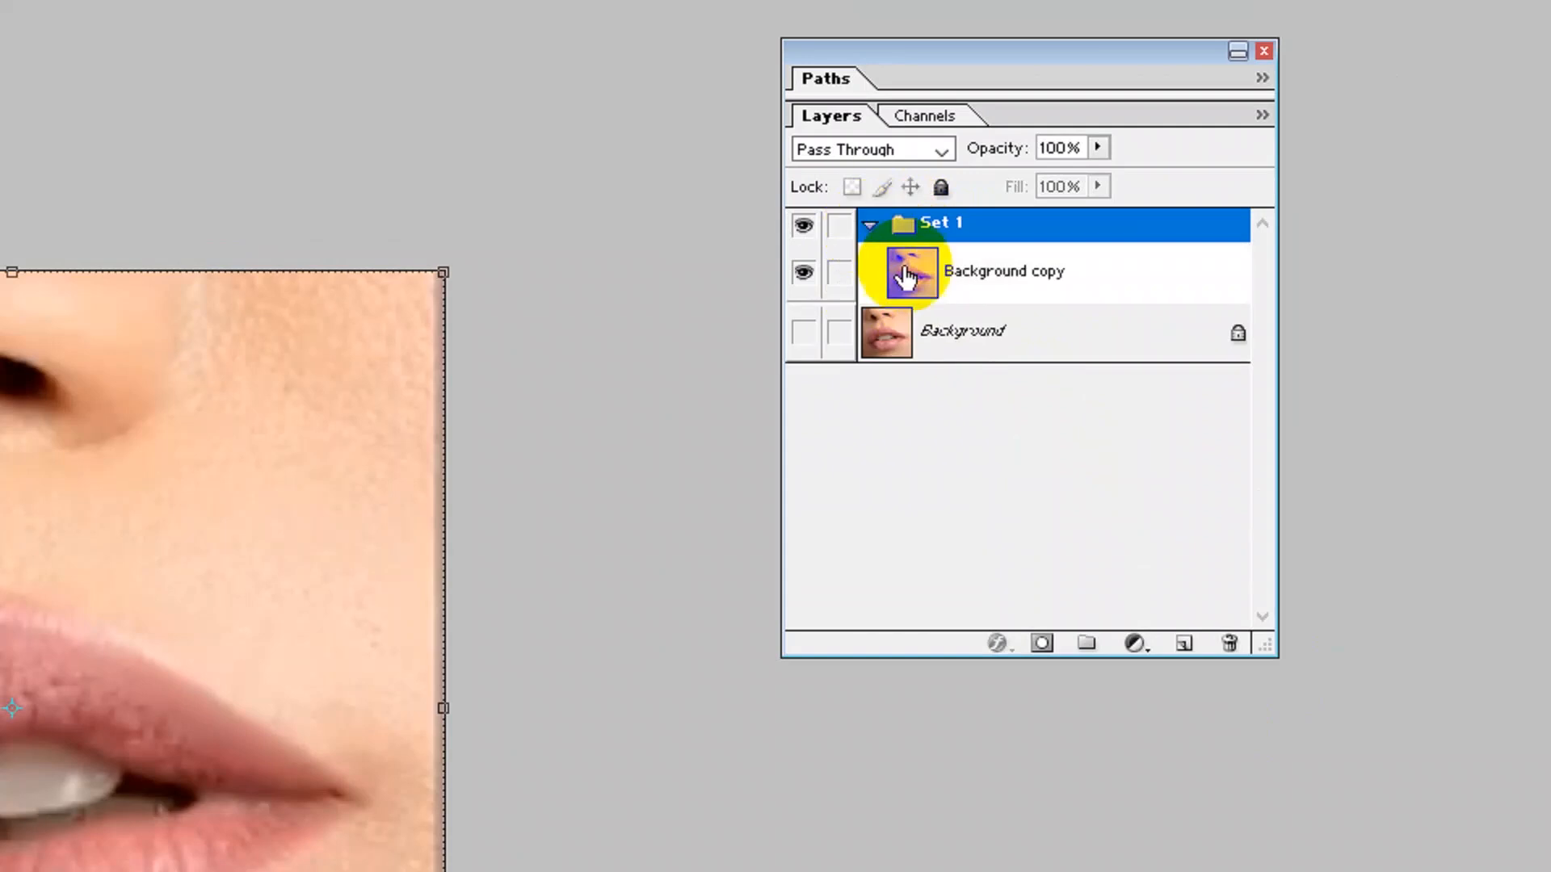
Add a Solid Color fill layer above Background copy inside the set, using red (R 255, G 0, B 0)
{"action": "left_click", "coordinate": [916, 281]}
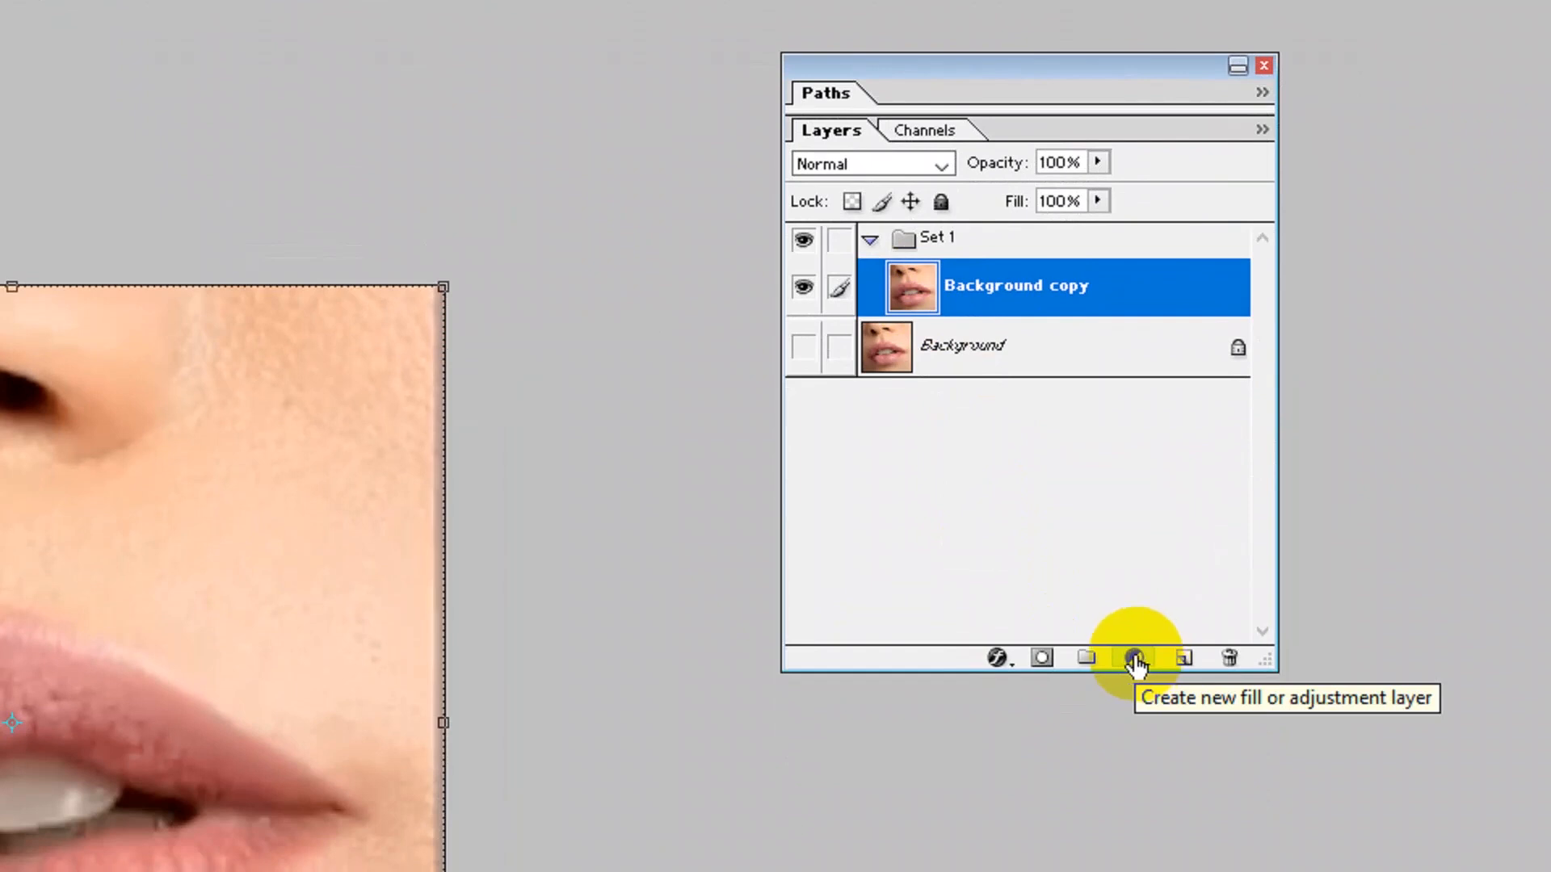
{"action": "left_click", "coordinate": [1134, 659]}
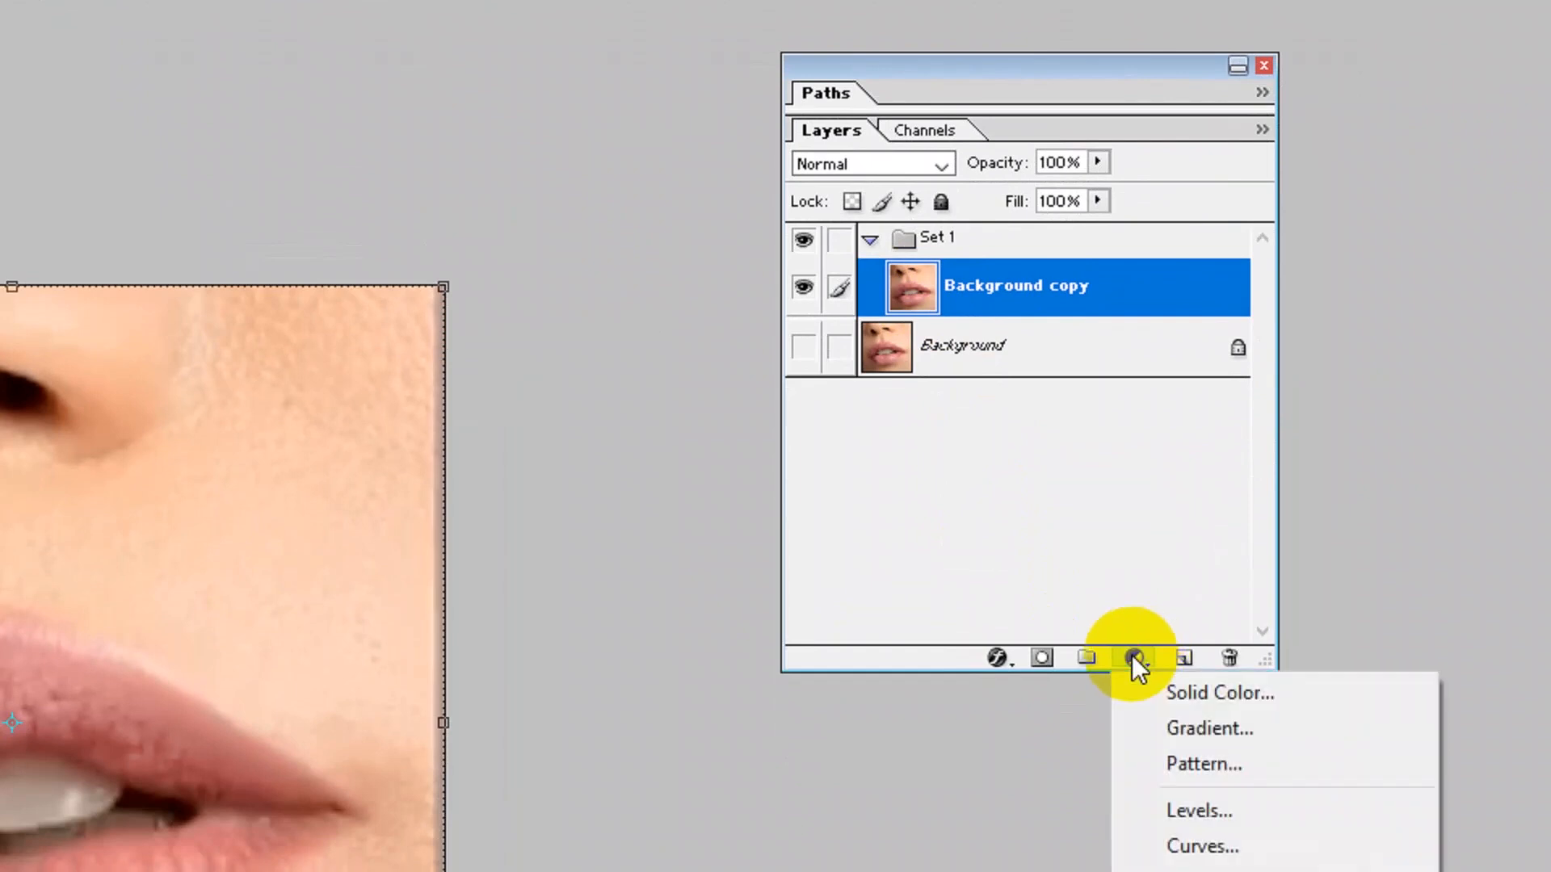
{"action": "left_click", "coordinate": [1172, 692]}
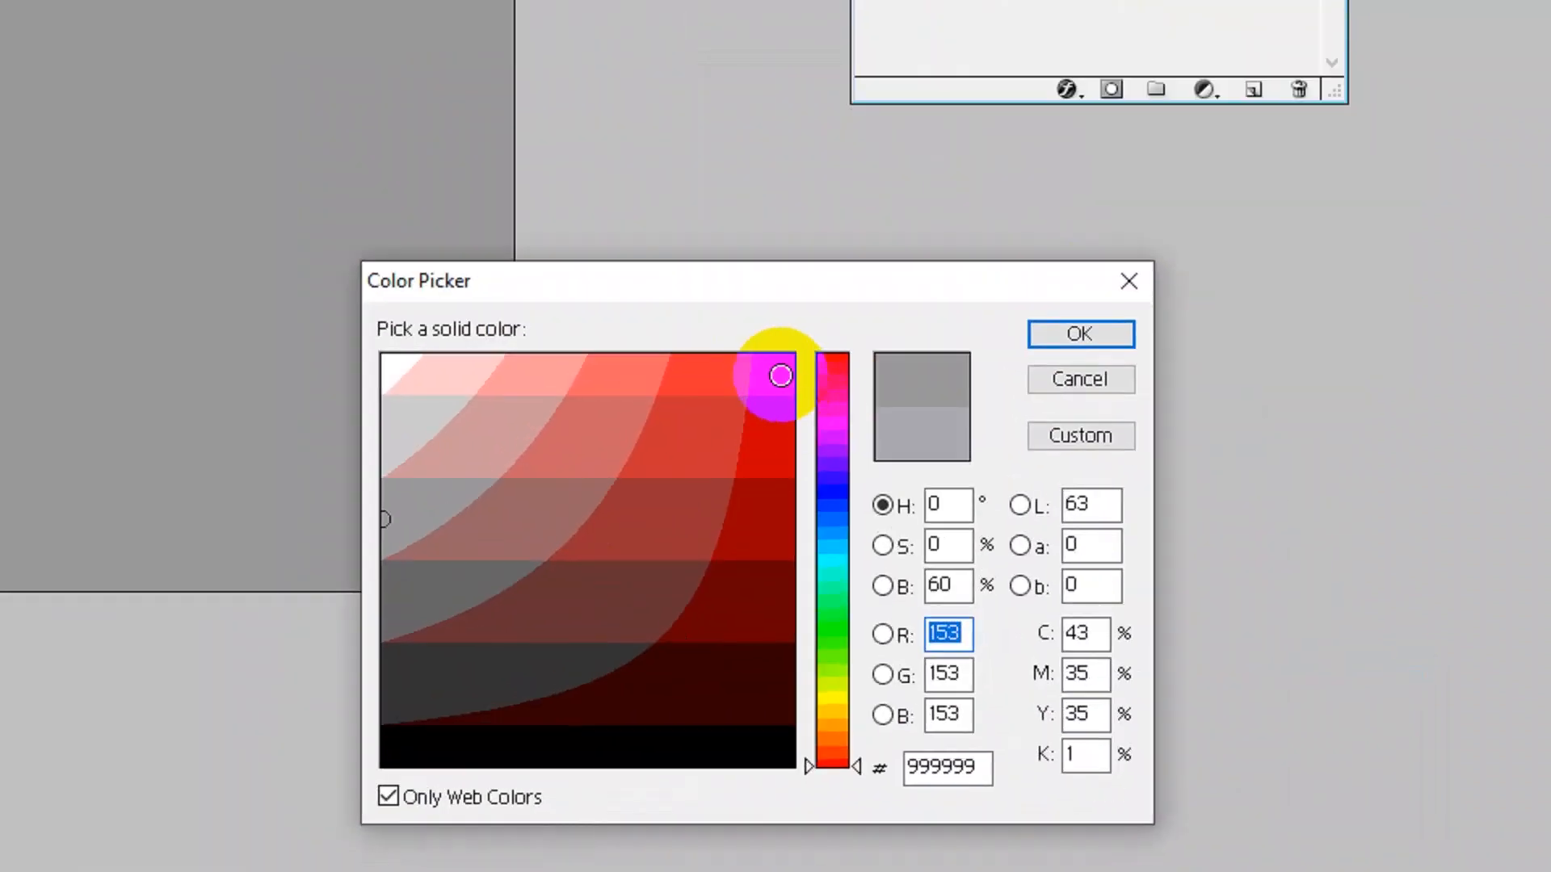
{"action": "left_click", "coordinate": [780, 375]}
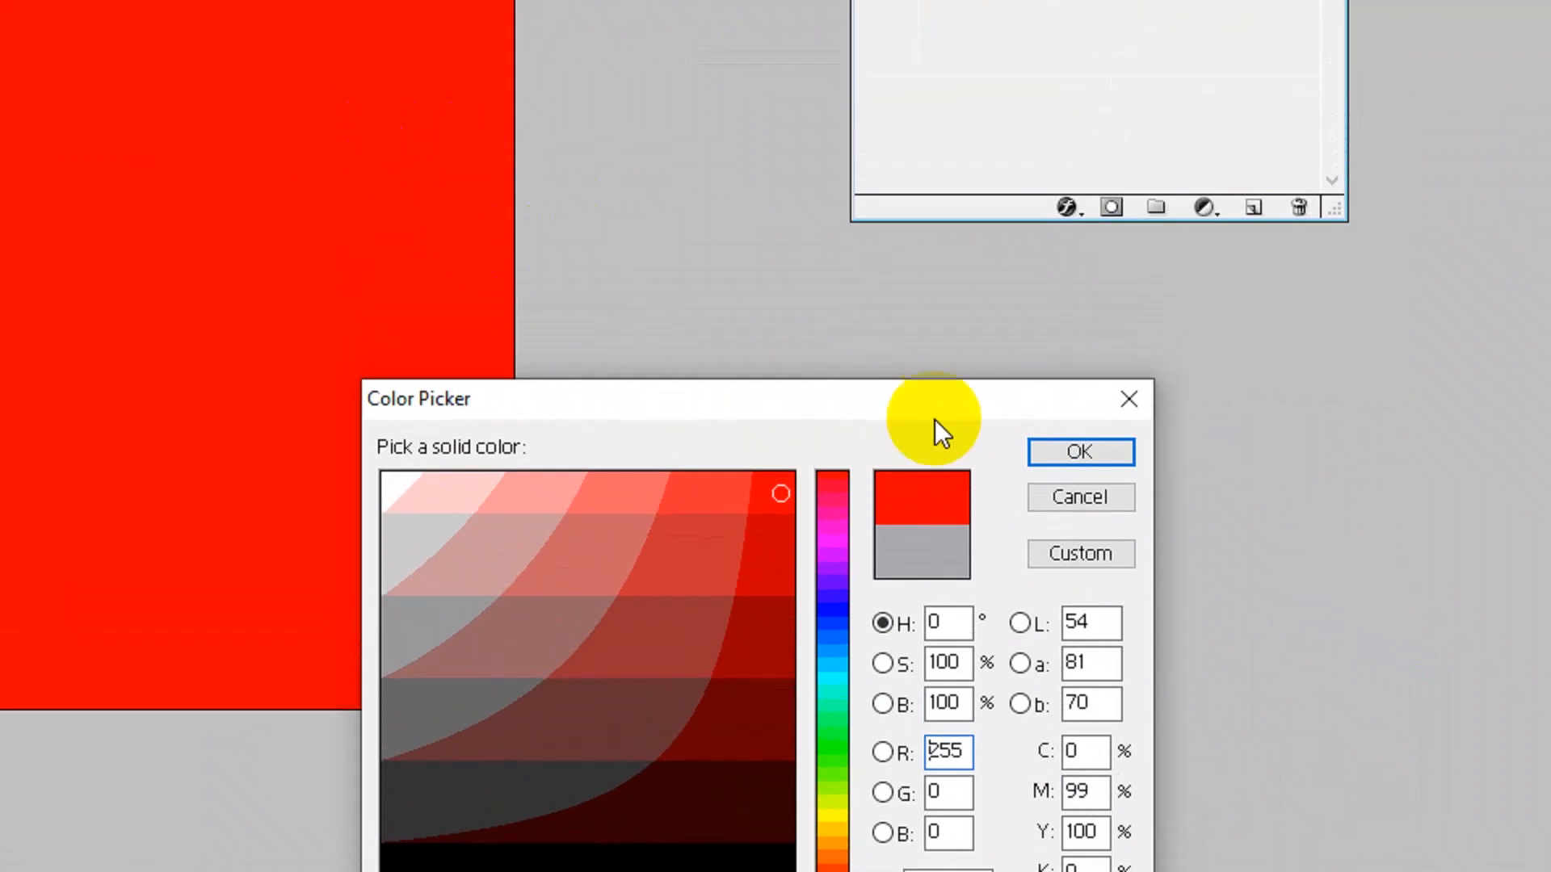
{"action": "left_click", "coordinate": [1067, 454]}
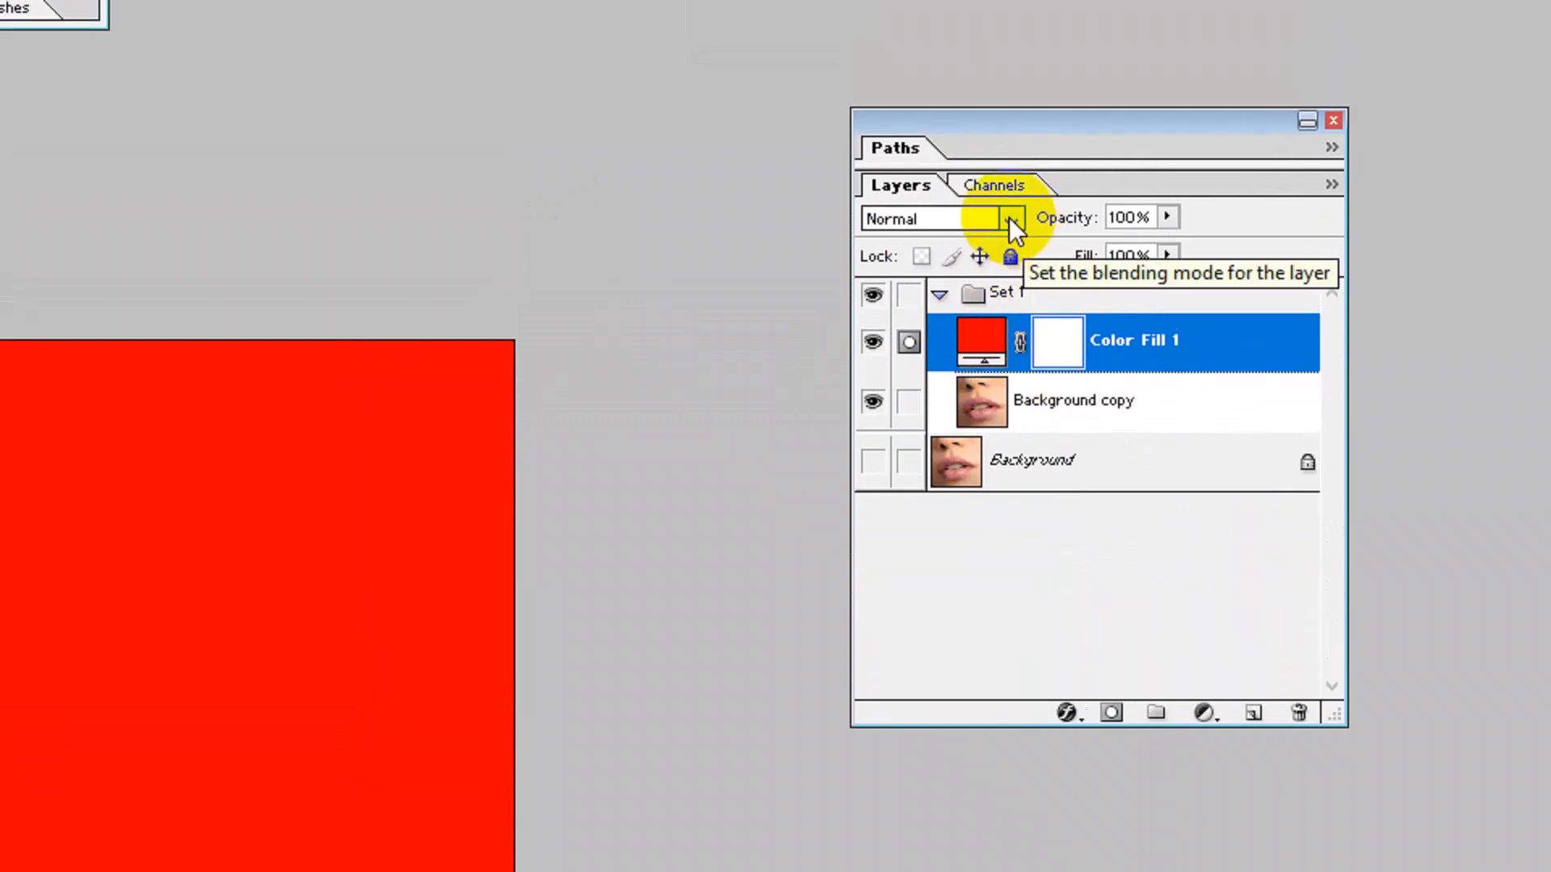
Set the red fill layer's blending mode to Soft Light and invert its layer mask to black
{"action": "left_click", "coordinate": [1009, 216]}
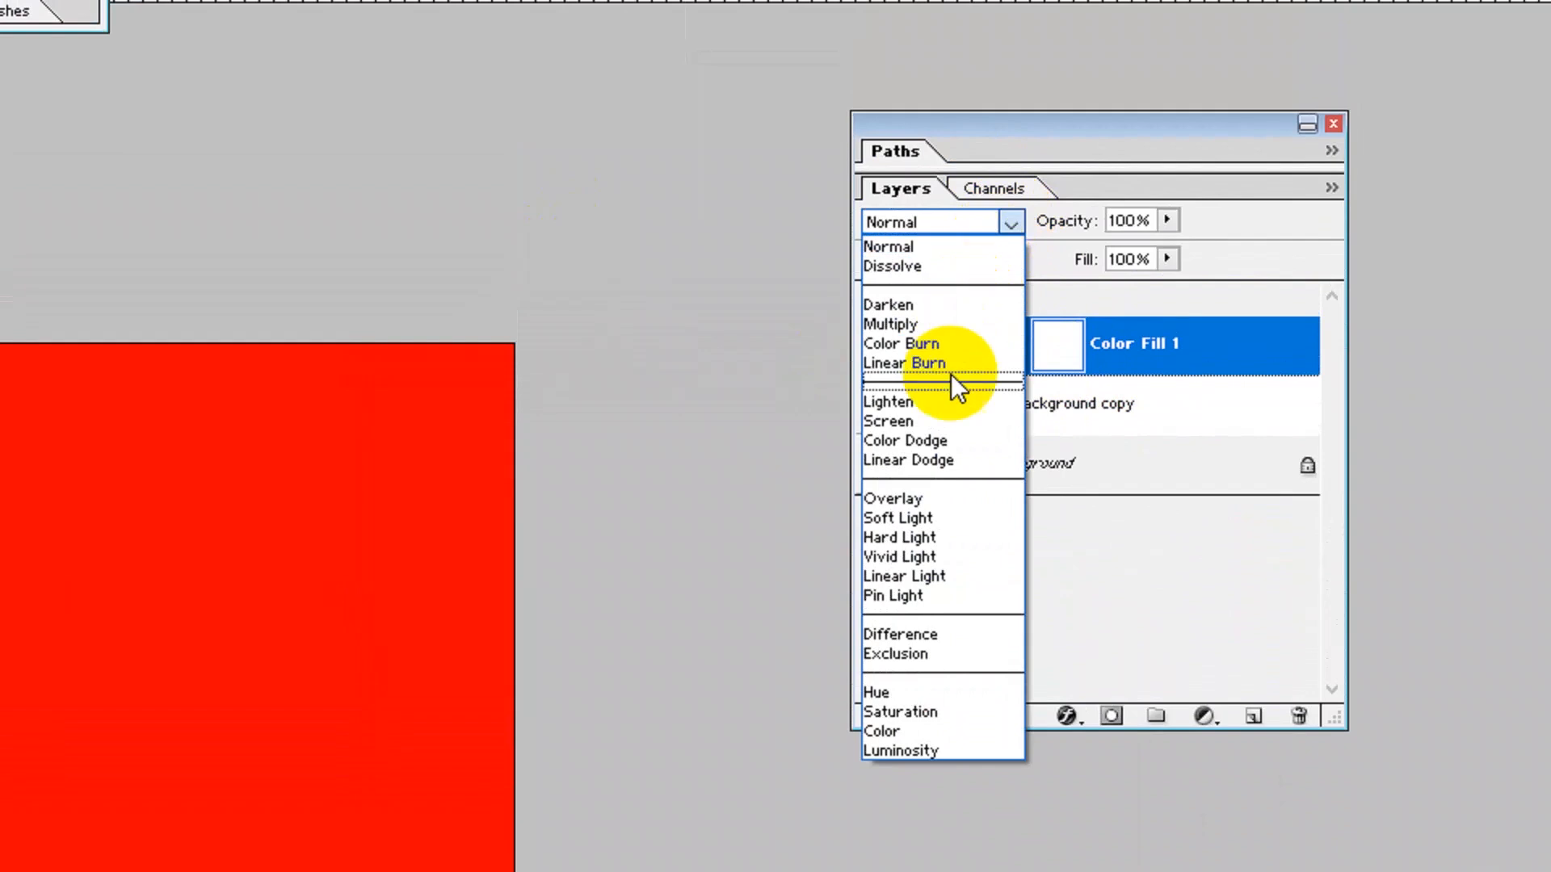
{"action": "left_click", "coordinate": [903, 517]}
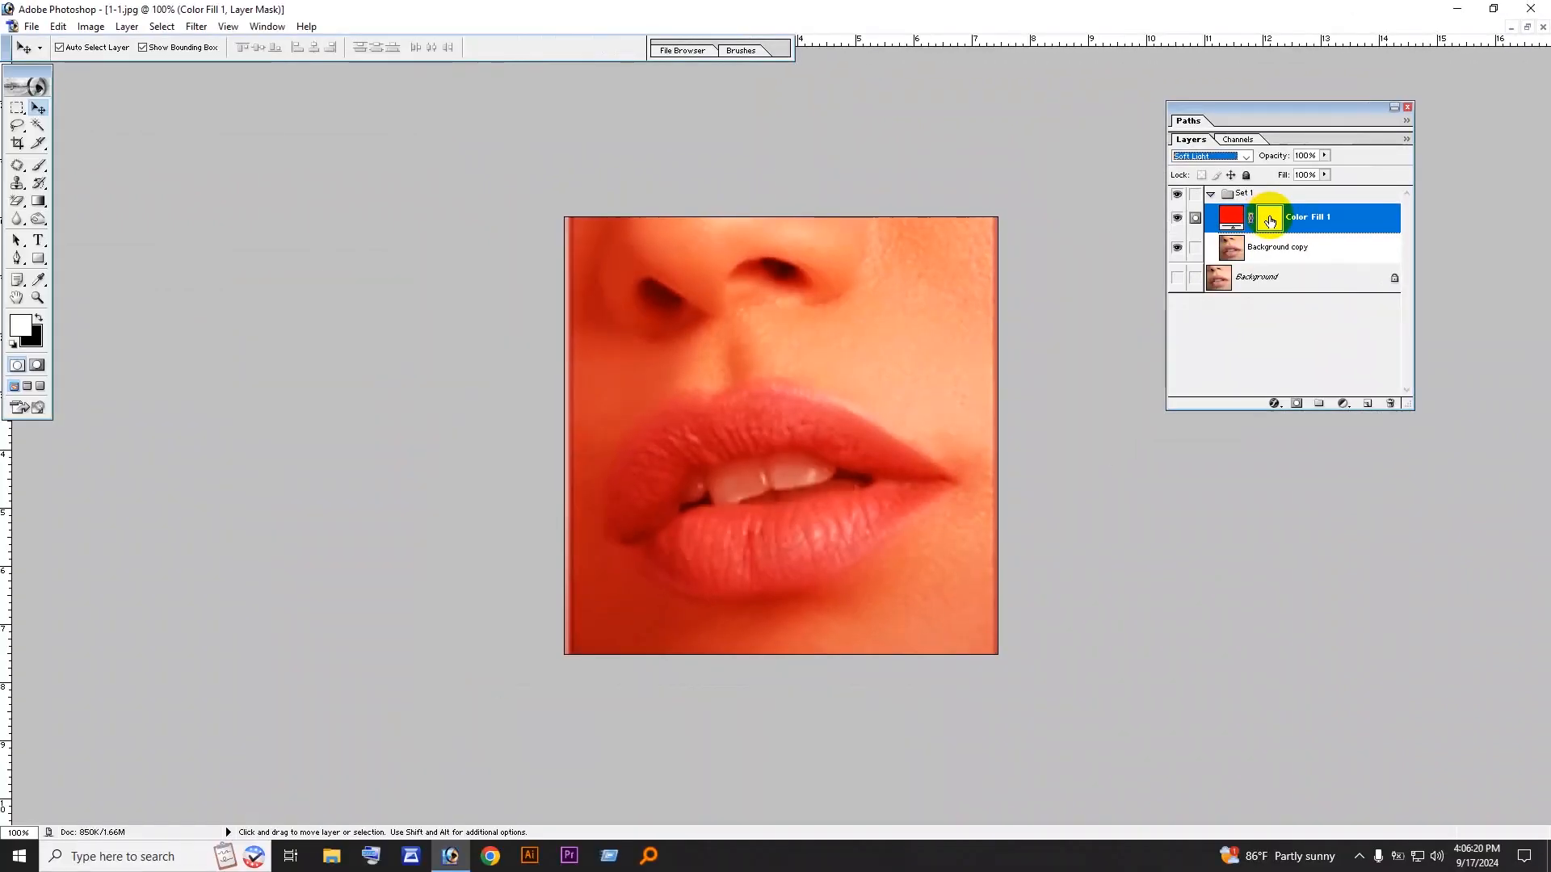
{"action": "key", "text": "ctrl+i"}
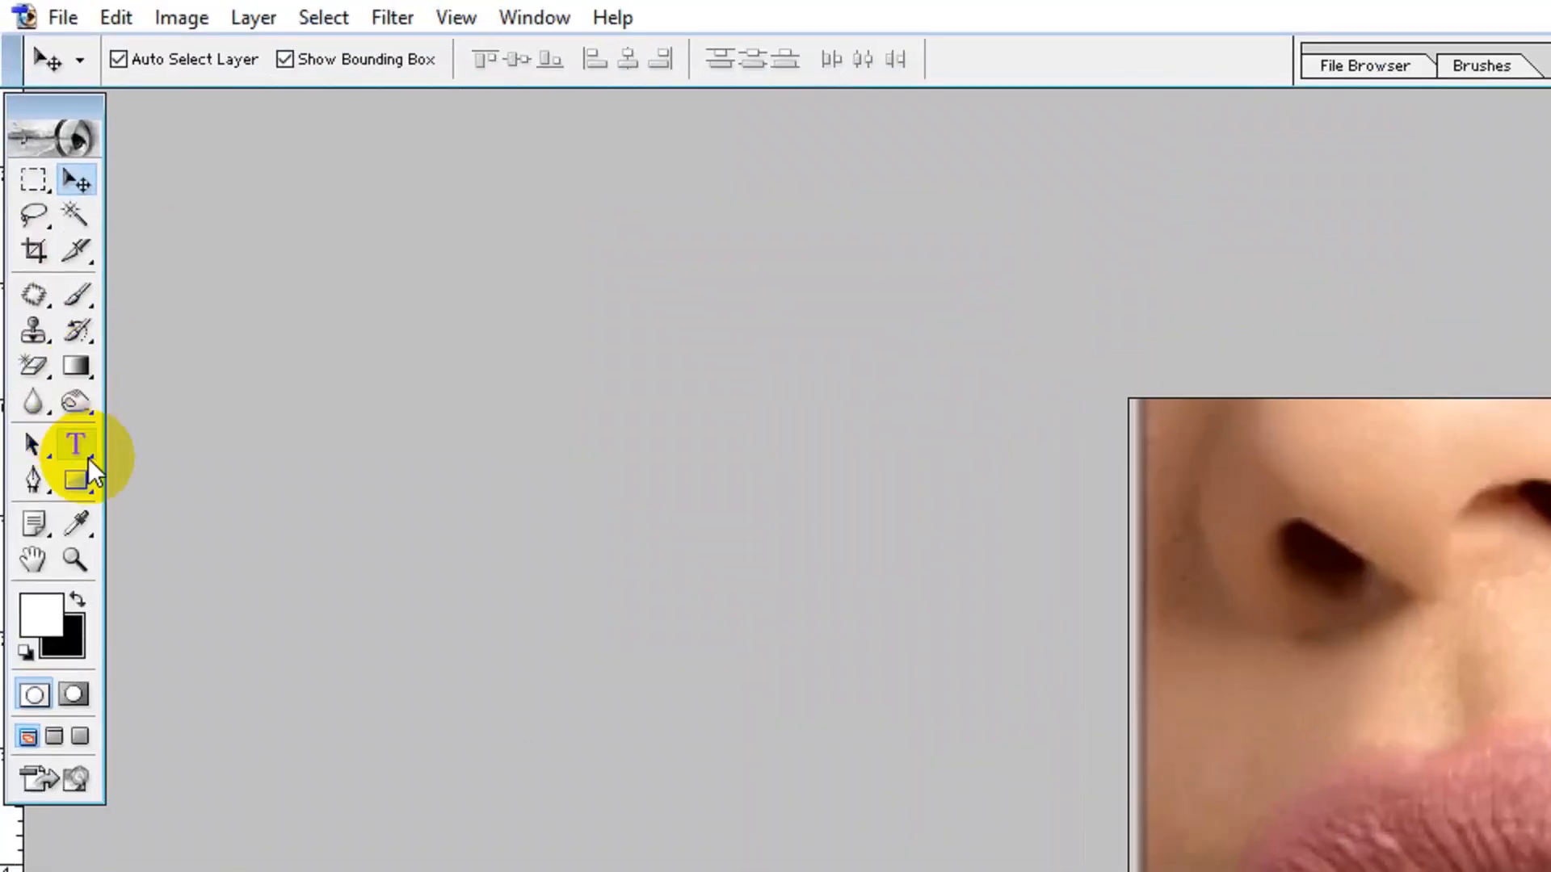
Choose the Brush tool with a soft round tip and set its master diameter to 51 px
{"action": "left_click", "coordinate": [84, 292]}
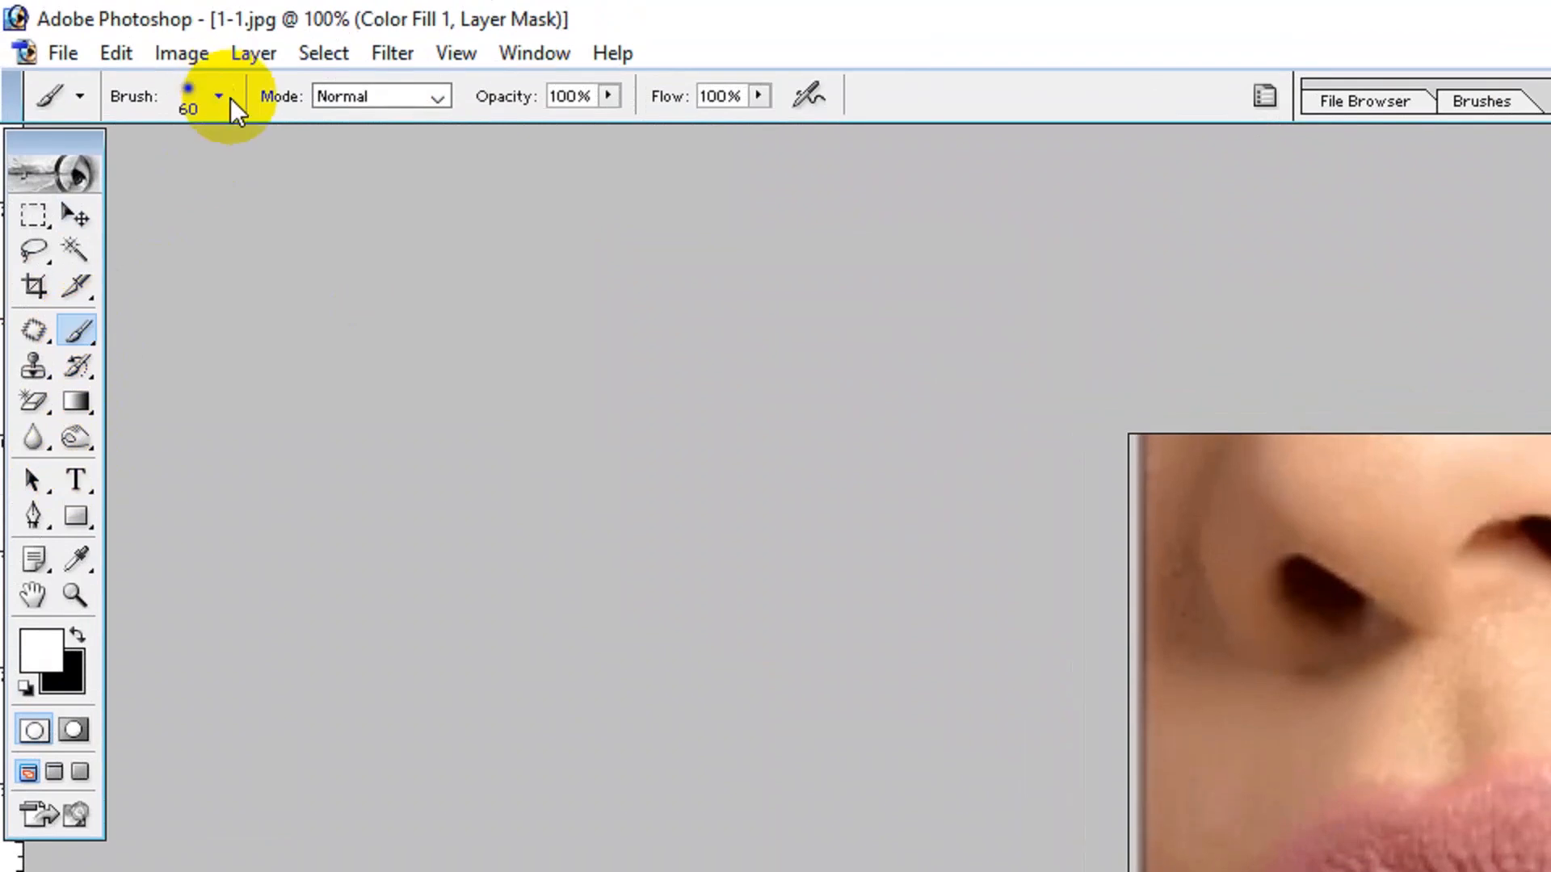
{"action": "left_click", "coordinate": [218, 96]}
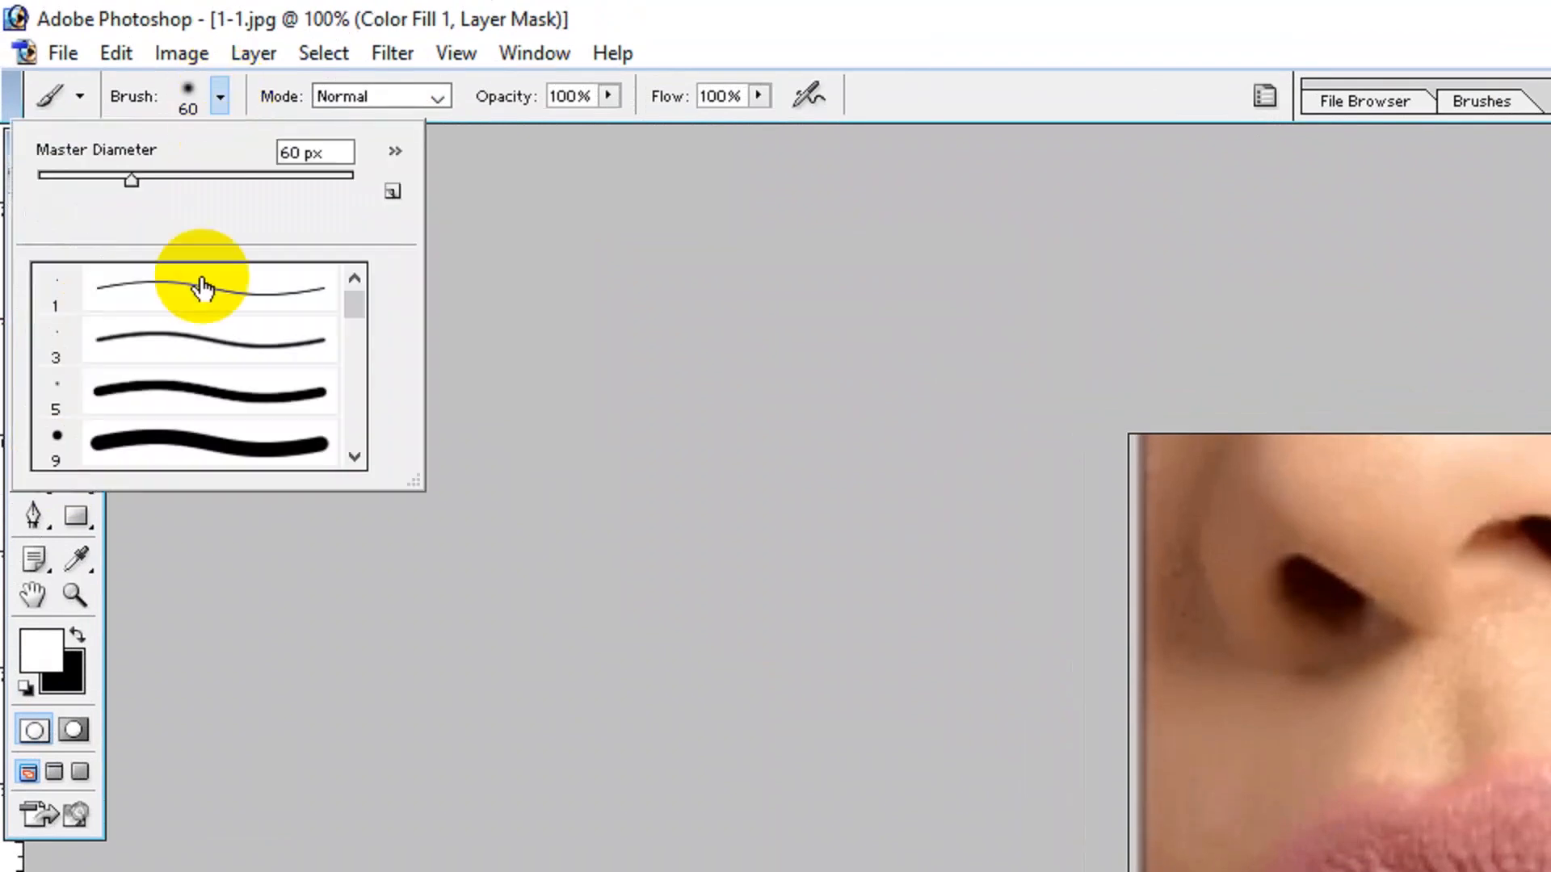
{"action": "scroll", "coordinate": [202, 344], "scroll_direction": "down", "scroll_amount": 3}
{"action": "scroll", "coordinate": [200, 343], "scroll_direction": "down", "scroll_amount": 8}
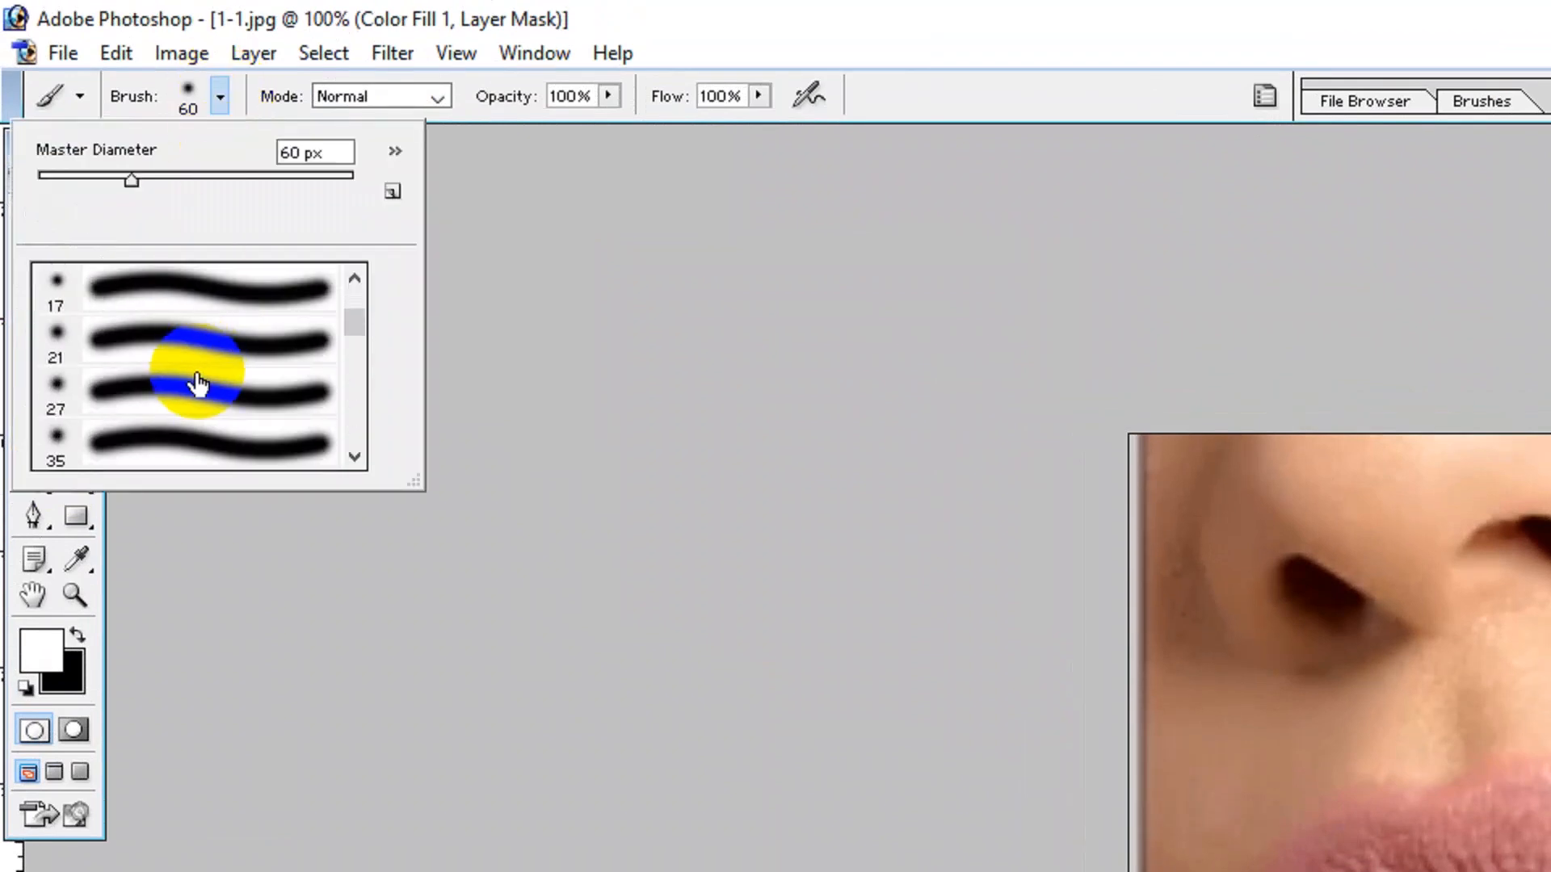
{"action": "scroll", "coordinate": [194, 388], "scroll_direction": "down", "scroll_amount": 4}
{"action": "left_click", "coordinate": [143, 417]}
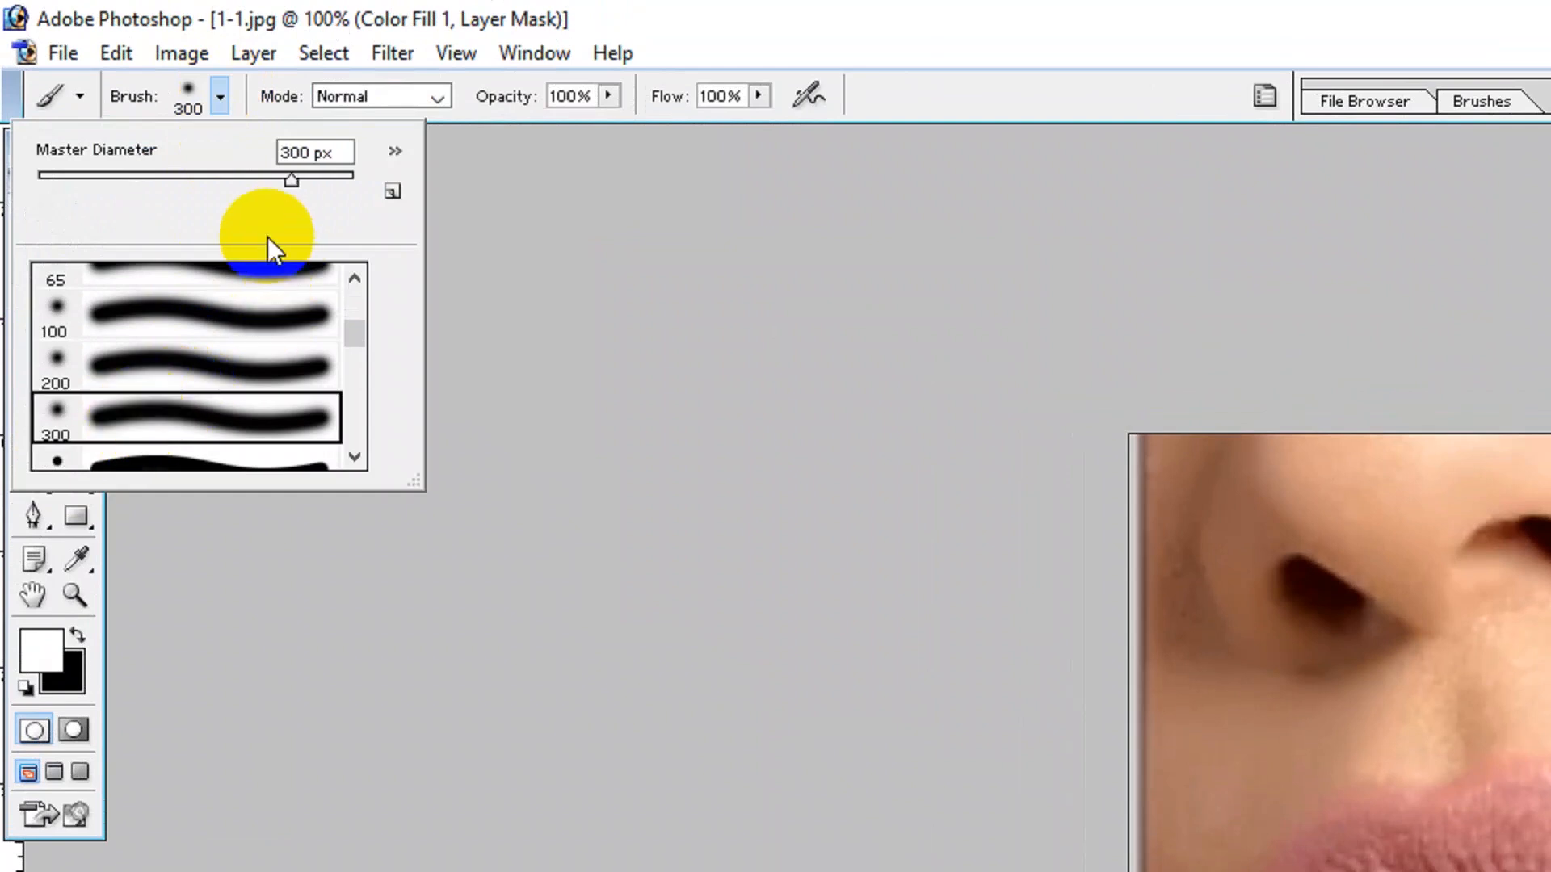
{"action": "left_click_drag", "start_coordinate": [292, 180], "coordinate": [287, 181]}
{"action": "left_click_drag", "start_coordinate": [127, 173], "coordinate": [117, 173]}
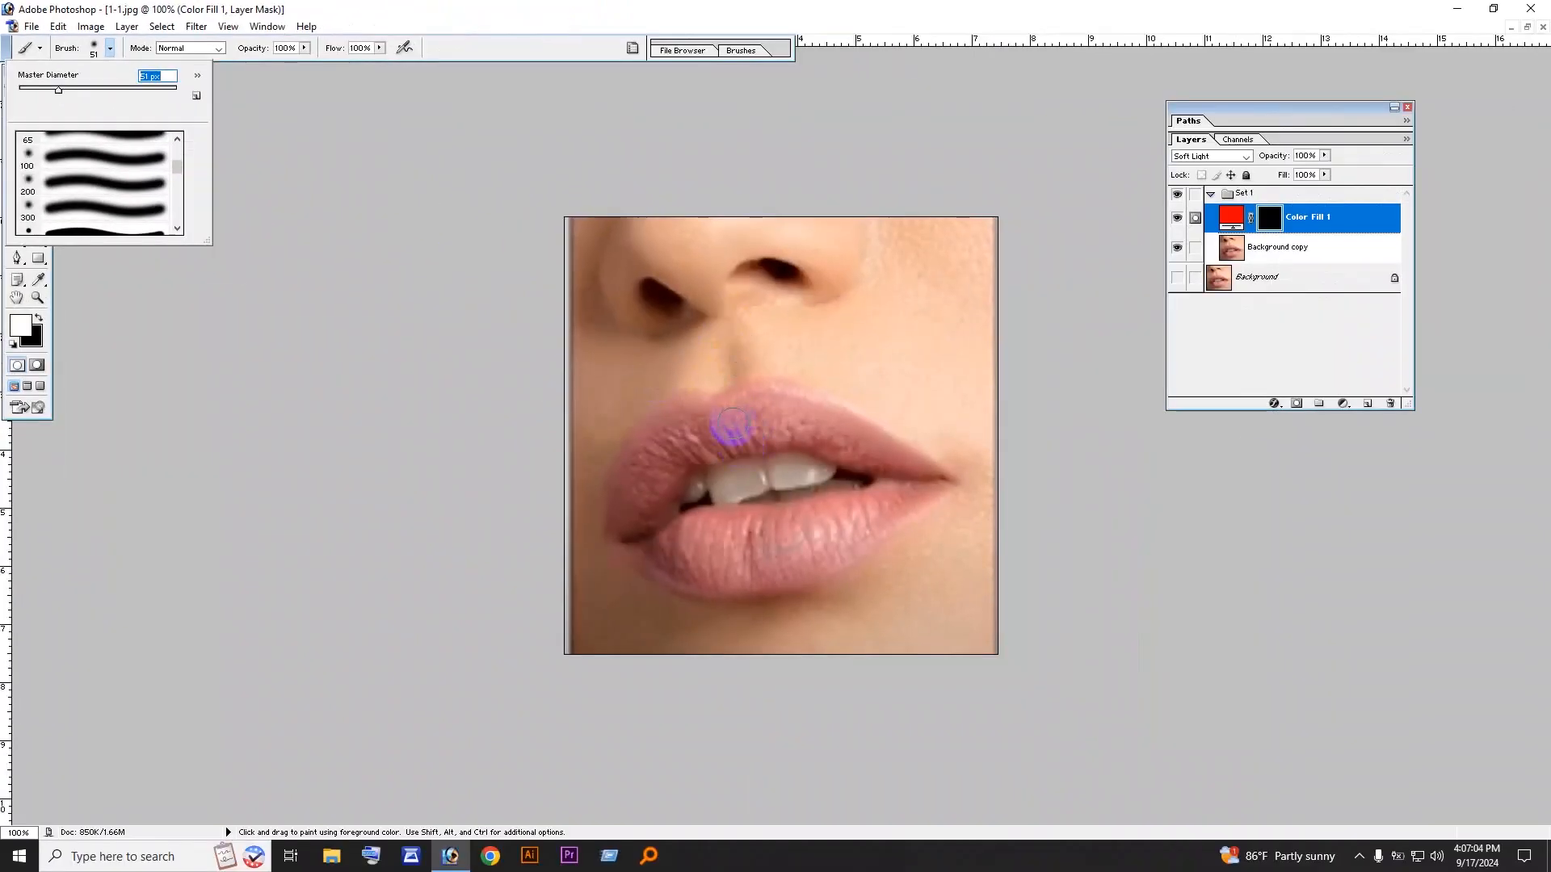
Paint the fill layer's mask white over the upper and lower lips, keeping the teeth uncolored
{"action": "left_click", "coordinate": [619, 528]}
{"action": "mouse_move", "coordinate": [619, 527]}
{"action": "left_mouse_down"}
{"action": "mouse_move", "coordinate": [643, 443]}
{"action": "mouse_move", "coordinate": [690, 410]}
{"action": "mouse_move", "coordinate": [789, 398]}
{"action": "mouse_move", "coordinate": [915, 460]}
{"action": "left_mouse_up"}
{"action": "mouse_move", "coordinate": [930, 474]}
{"action": "left_mouse_down"}
{"action": "mouse_move", "coordinate": [790, 432]}
{"action": "mouse_move", "coordinate": [732, 436]}
{"action": "mouse_move", "coordinate": [674, 454]}
{"action": "mouse_move", "coordinate": [639, 529]}
{"action": "mouse_move", "coordinate": [676, 479]}
{"action": "mouse_move", "coordinate": [658, 509]}
{"action": "mouse_move", "coordinate": [641, 496]}
{"action": "mouse_move", "coordinate": [673, 439]}
{"action": "mouse_move", "coordinate": [757, 419]}
{"action": "mouse_move", "coordinate": [632, 553]}
{"action": "mouse_move", "coordinate": [717, 581]}
{"action": "mouse_move", "coordinate": [841, 557]}
{"action": "mouse_move", "coordinate": [931, 490]}
{"action": "mouse_move", "coordinate": [790, 542]}
{"action": "mouse_move", "coordinate": [672, 537]}
{"action": "mouse_move", "coordinate": [747, 555]}
{"action": "mouse_move", "coordinate": [828, 535]}
{"action": "mouse_move", "coordinate": [855, 505]}
{"action": "mouse_move", "coordinate": [682, 518]}
{"action": "mouse_move", "coordinate": [651, 547]}
{"action": "mouse_move", "coordinate": [677, 567]}
{"action": "mouse_move", "coordinate": [724, 565]}
{"action": "mouse_move", "coordinate": [841, 495]}
{"action": "mouse_move", "coordinate": [895, 484]}
{"action": "mouse_move", "coordinate": [695, 573]}
{"action": "left_mouse_up"}
{"action": "key", "text": "ctrl+minus"}
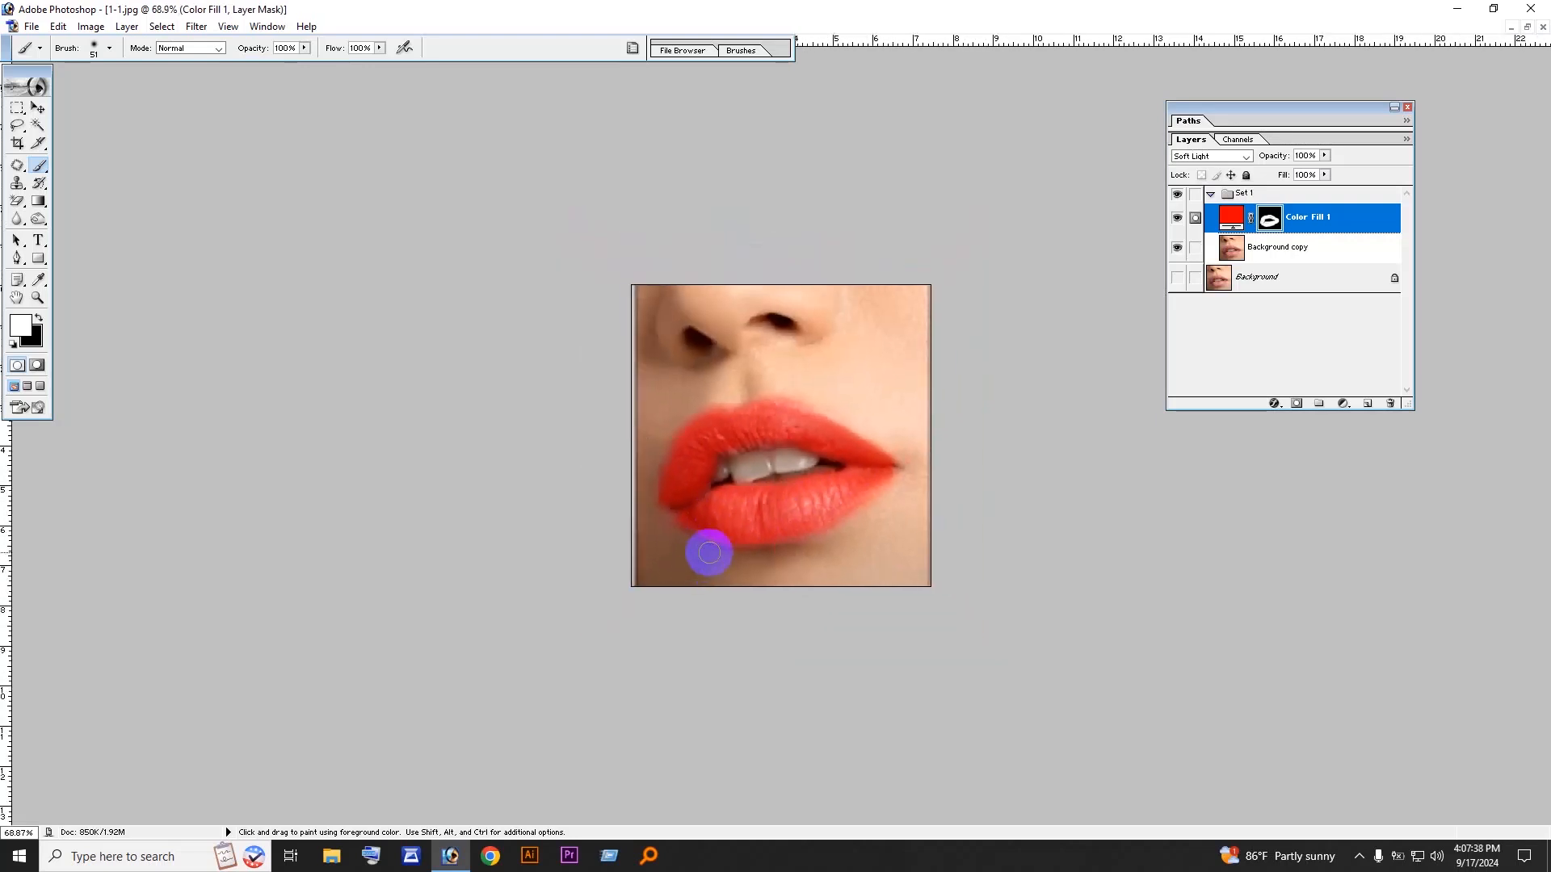
{"action": "key", "text": "ctrl+plus"}
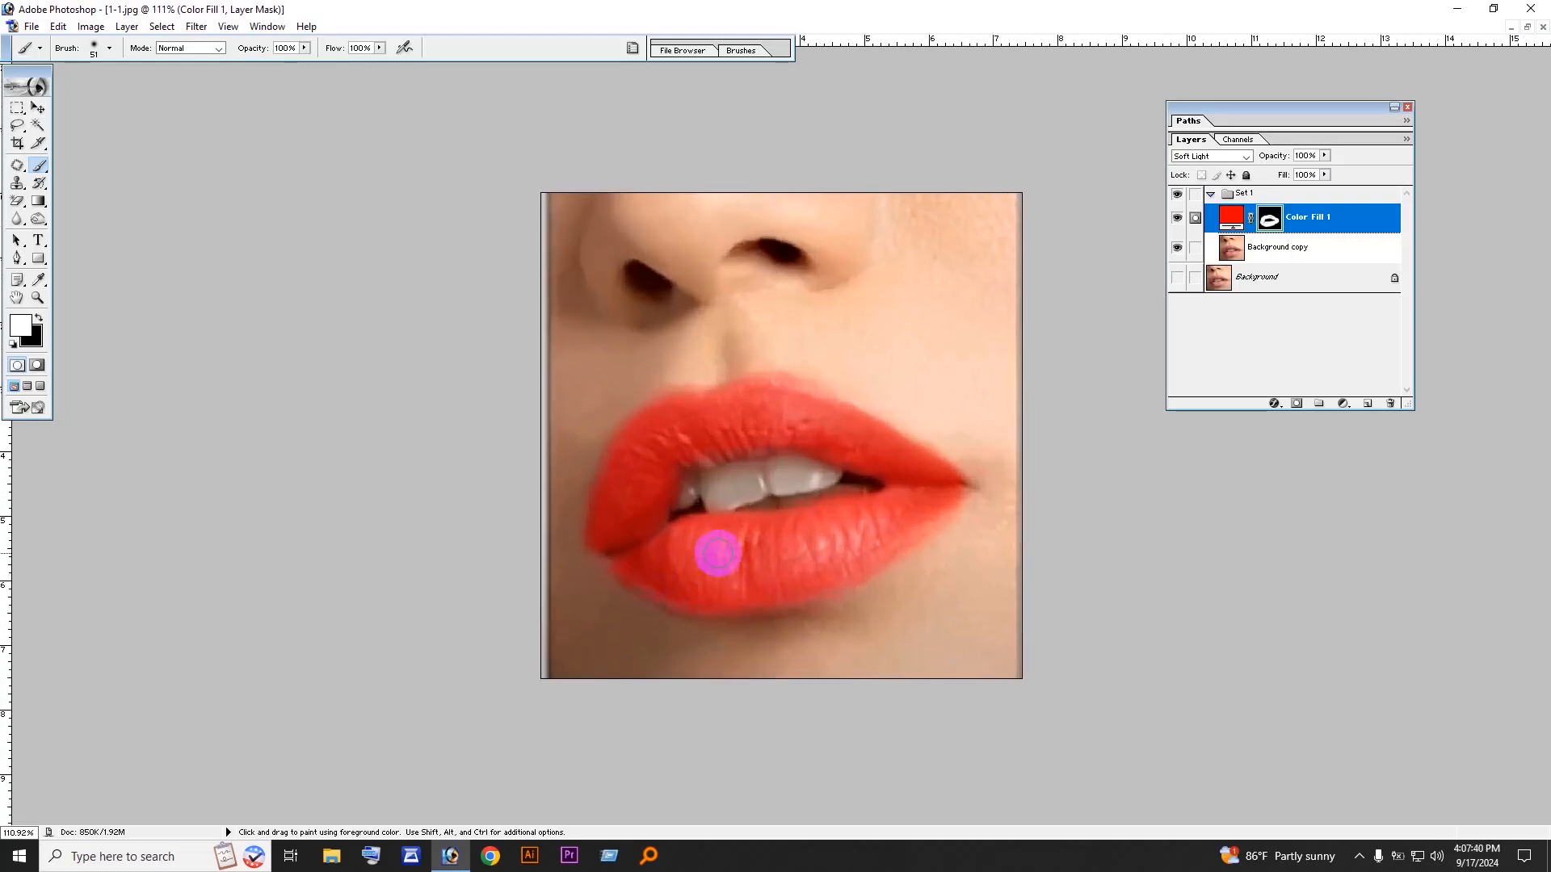
{"action": "key", "text": "ctrl+plus"}
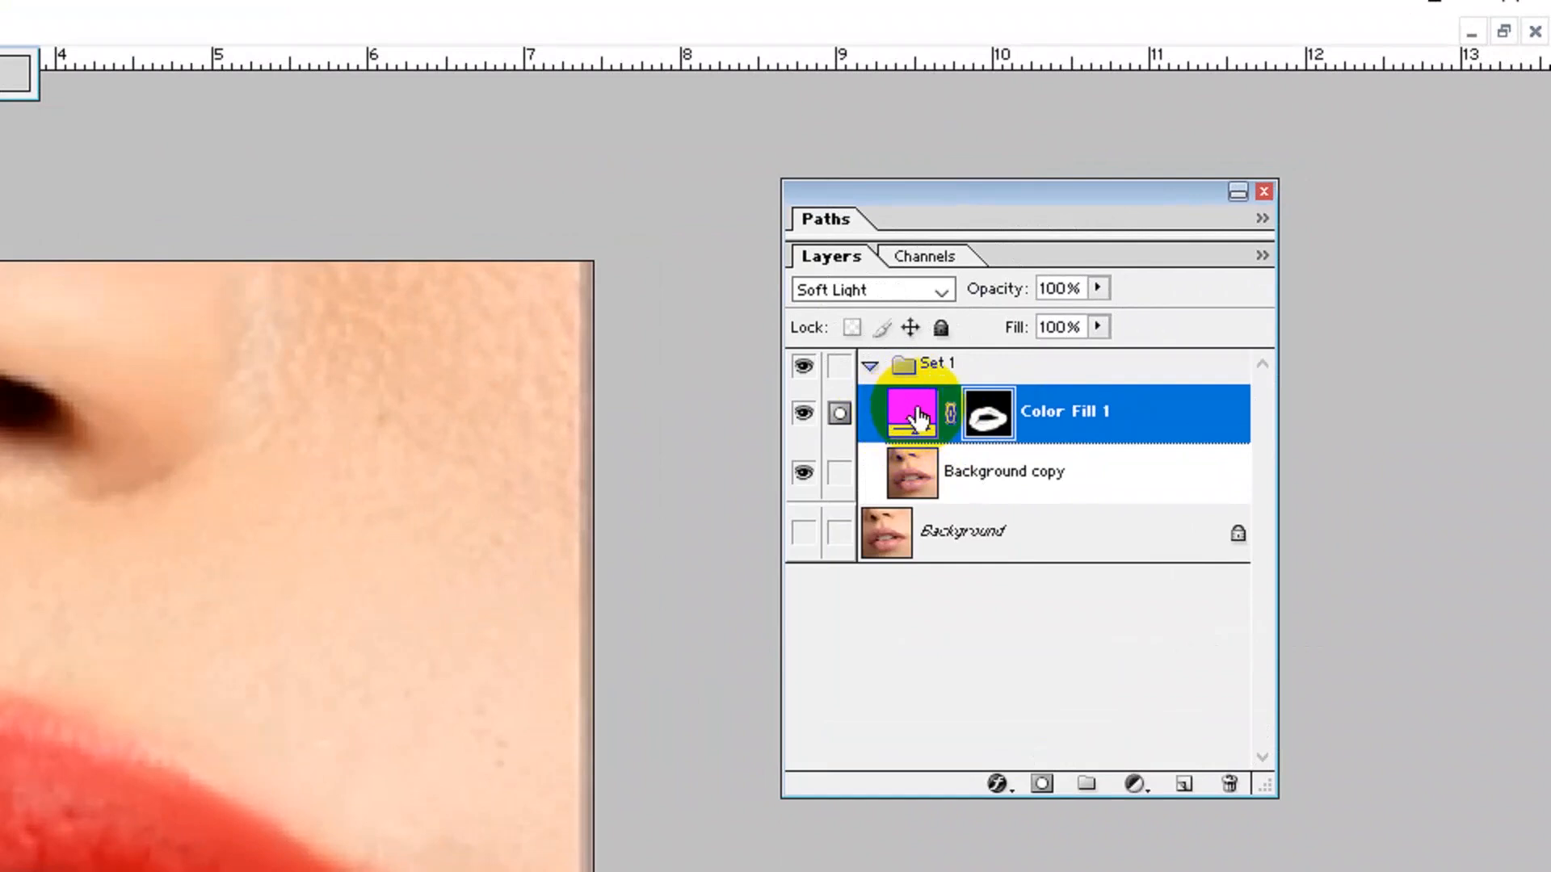
Change the Color Fill 1 layer's color to pure blue (0000FF)
{"action": "double_click", "coordinate": [917, 413]}
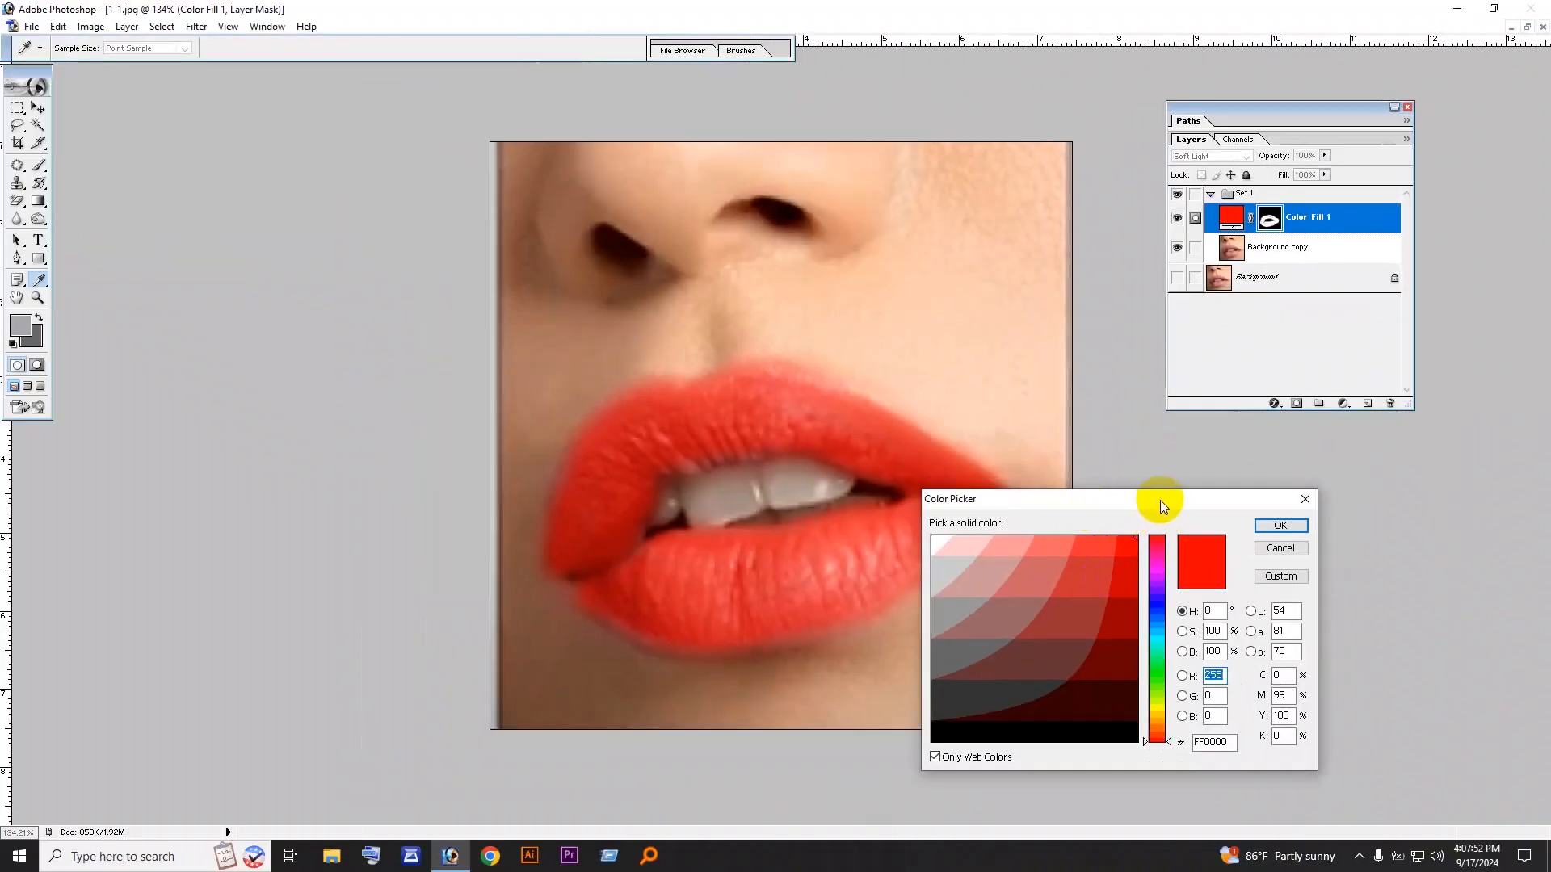
{"action": "left_click_drag", "start_coordinate": [1160, 501], "coordinate": [1173, 378]}
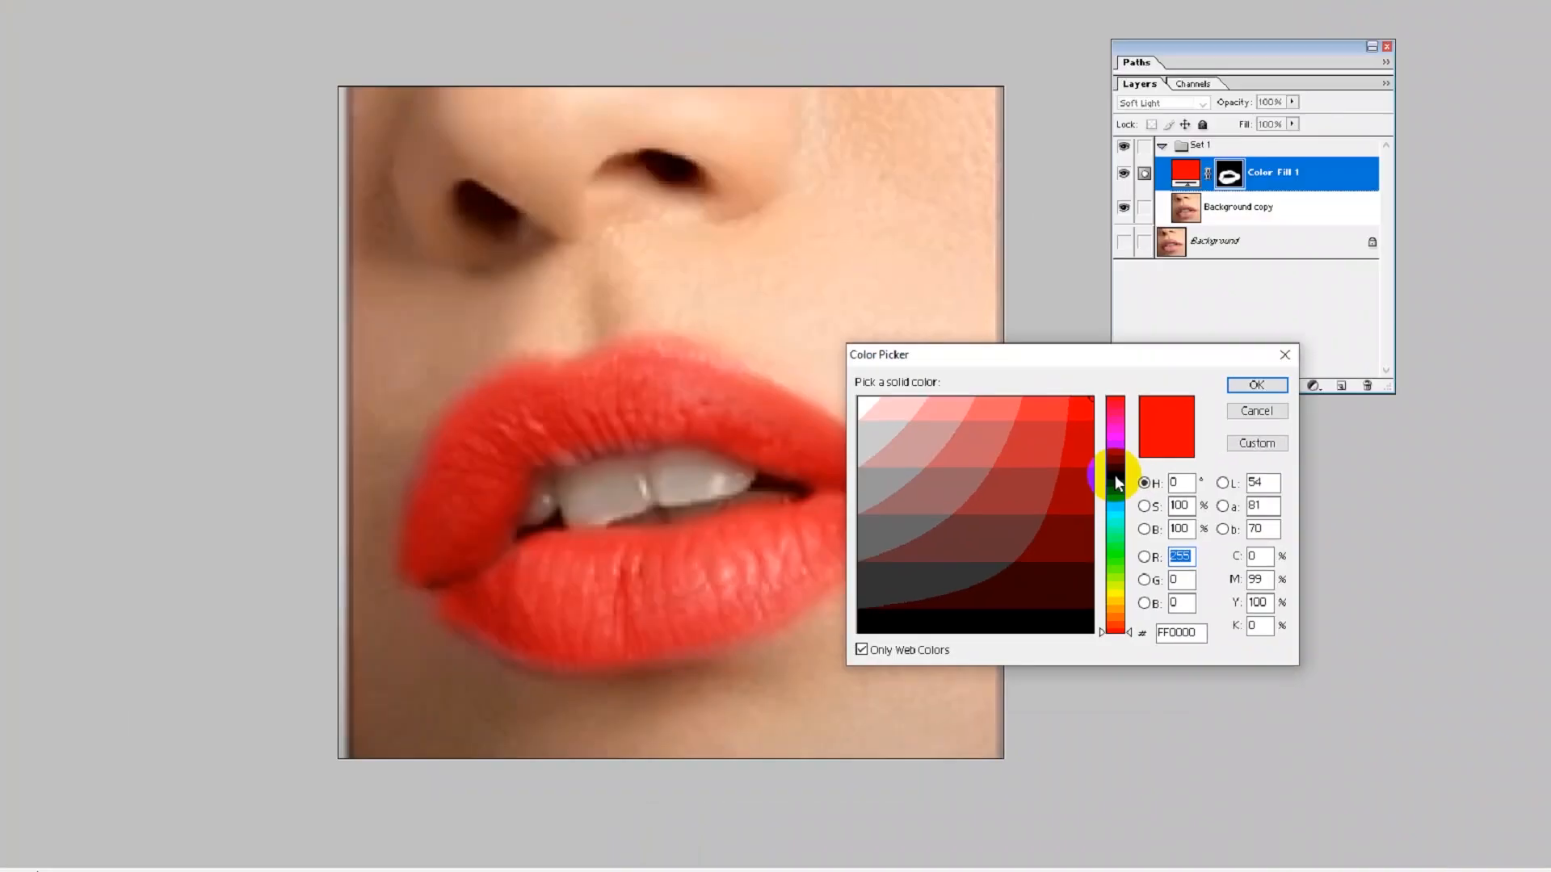
{"action": "left_click", "coordinate": [1115, 477]}
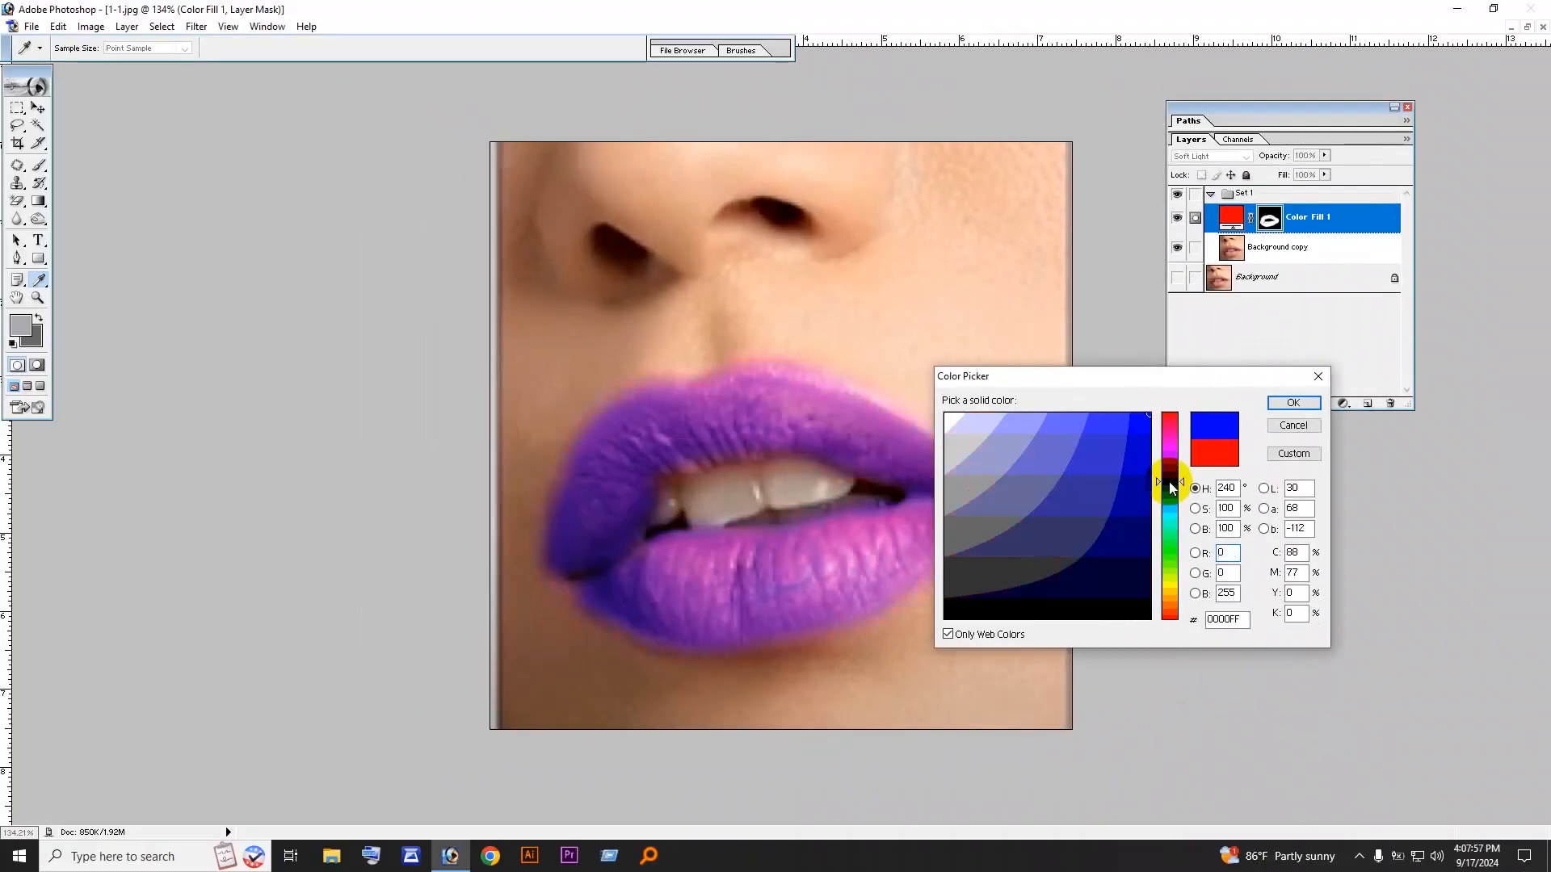
{"action": "left_click_drag", "start_coordinate": [1115, 373], "coordinate": [1305, 308]}
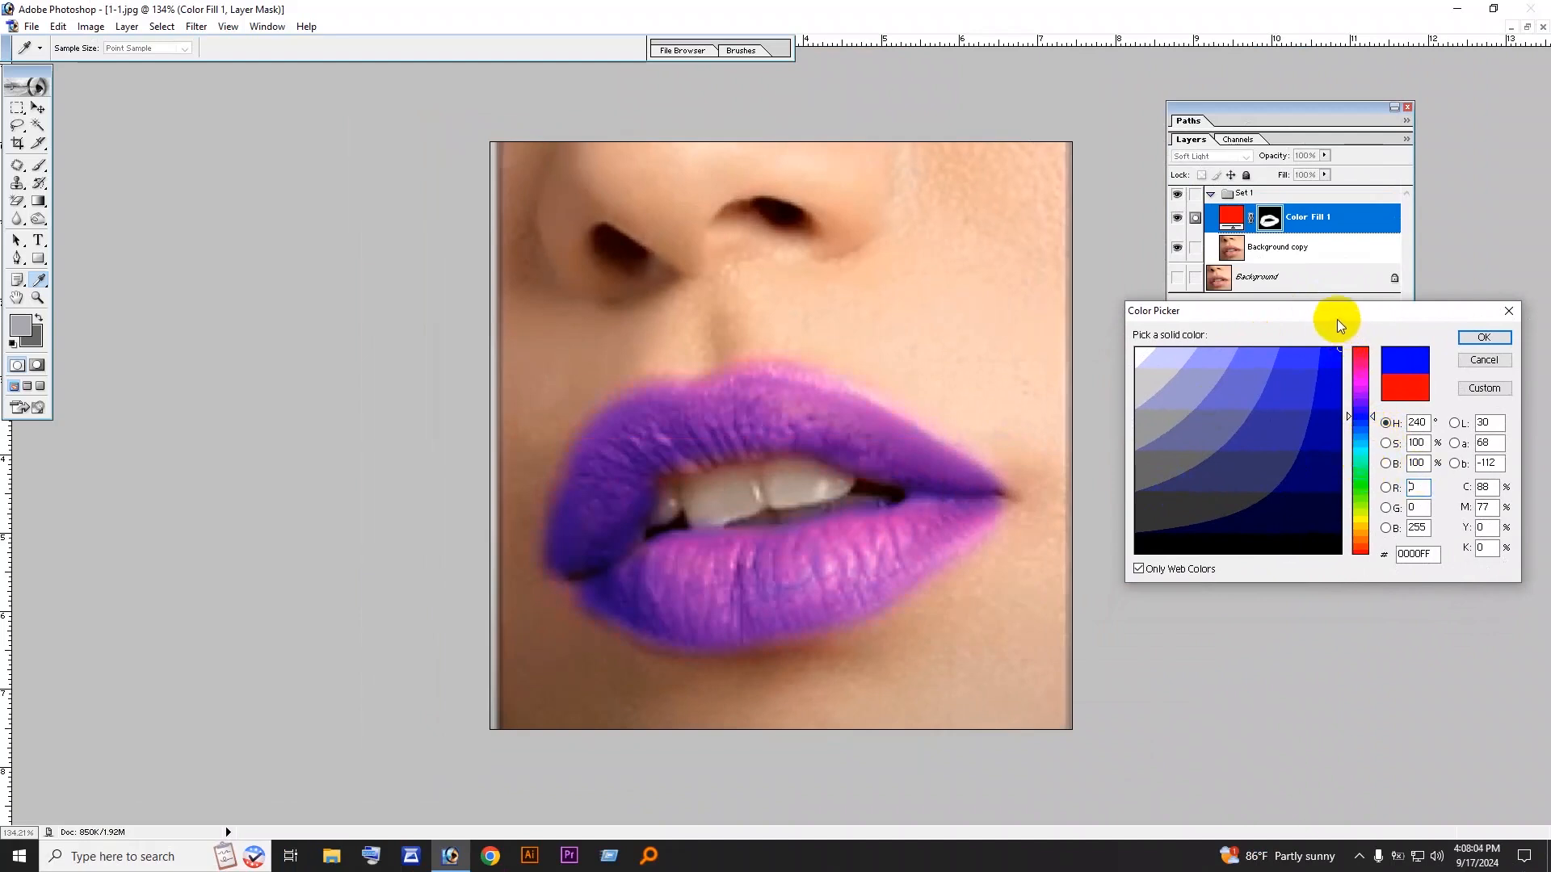
{"action": "left_click_drag", "start_coordinate": [1332, 315], "coordinate": [1272, 397]}
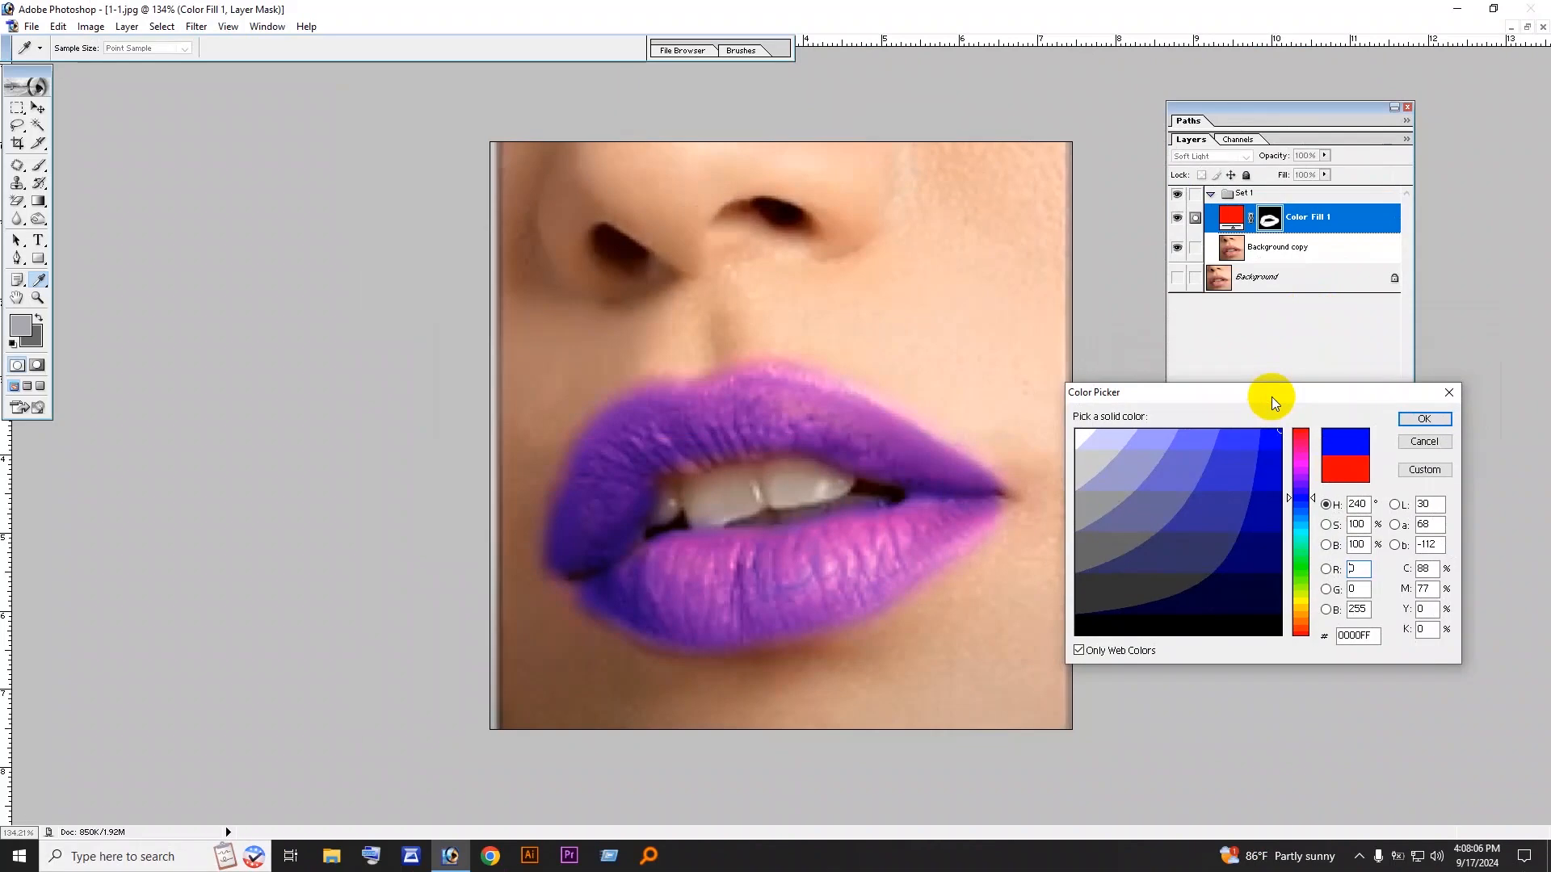
{"action": "left_click", "coordinate": [1424, 420]}
{"action": "key", "text": "b"}
{"action": "key", "text": "d"}
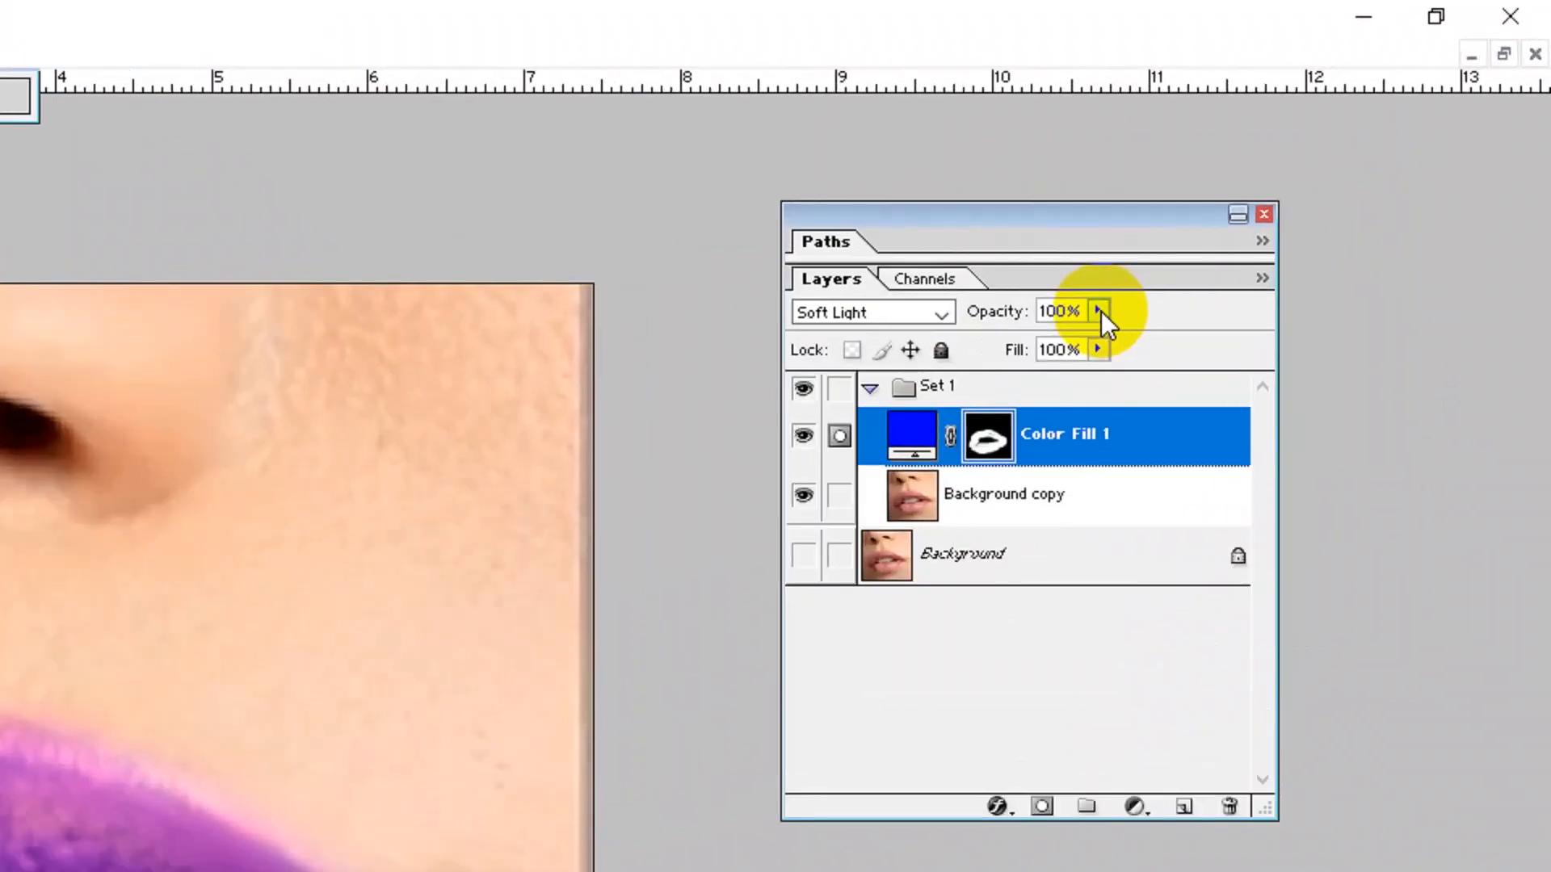
Try lower opacity values on the Color Fill 1 layer and return it to 100%
{"action": "left_click", "coordinate": [1326, 155]}
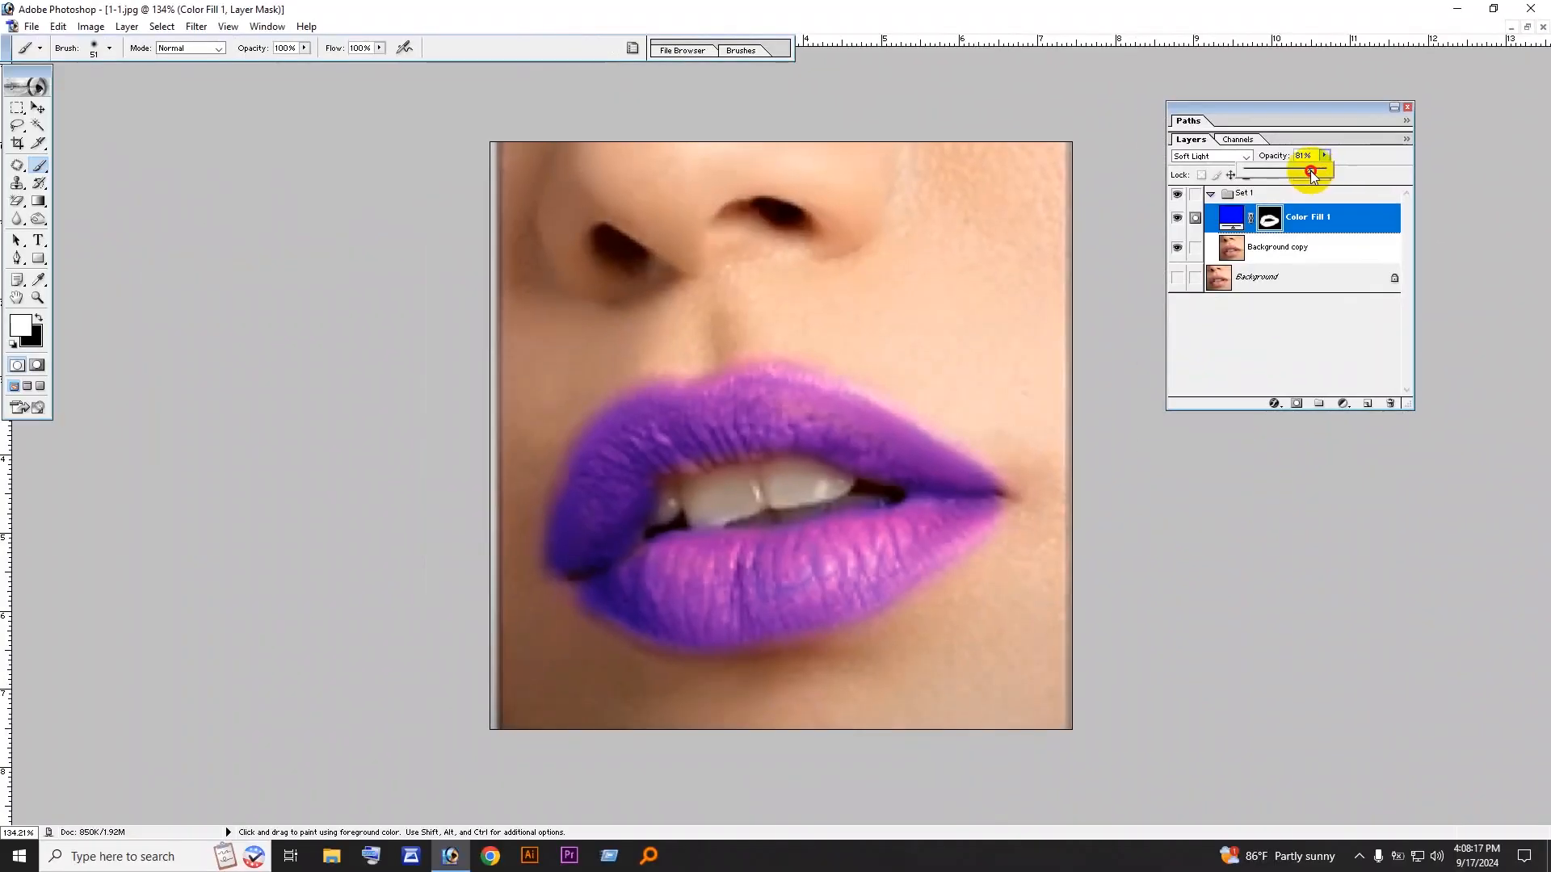
{"action": "left_click_drag", "start_coordinate": [1097, 346], "coordinate": [1030, 354]}
{"action": "left_click_drag", "start_coordinate": [1290, 181], "coordinate": [1329, 172]}
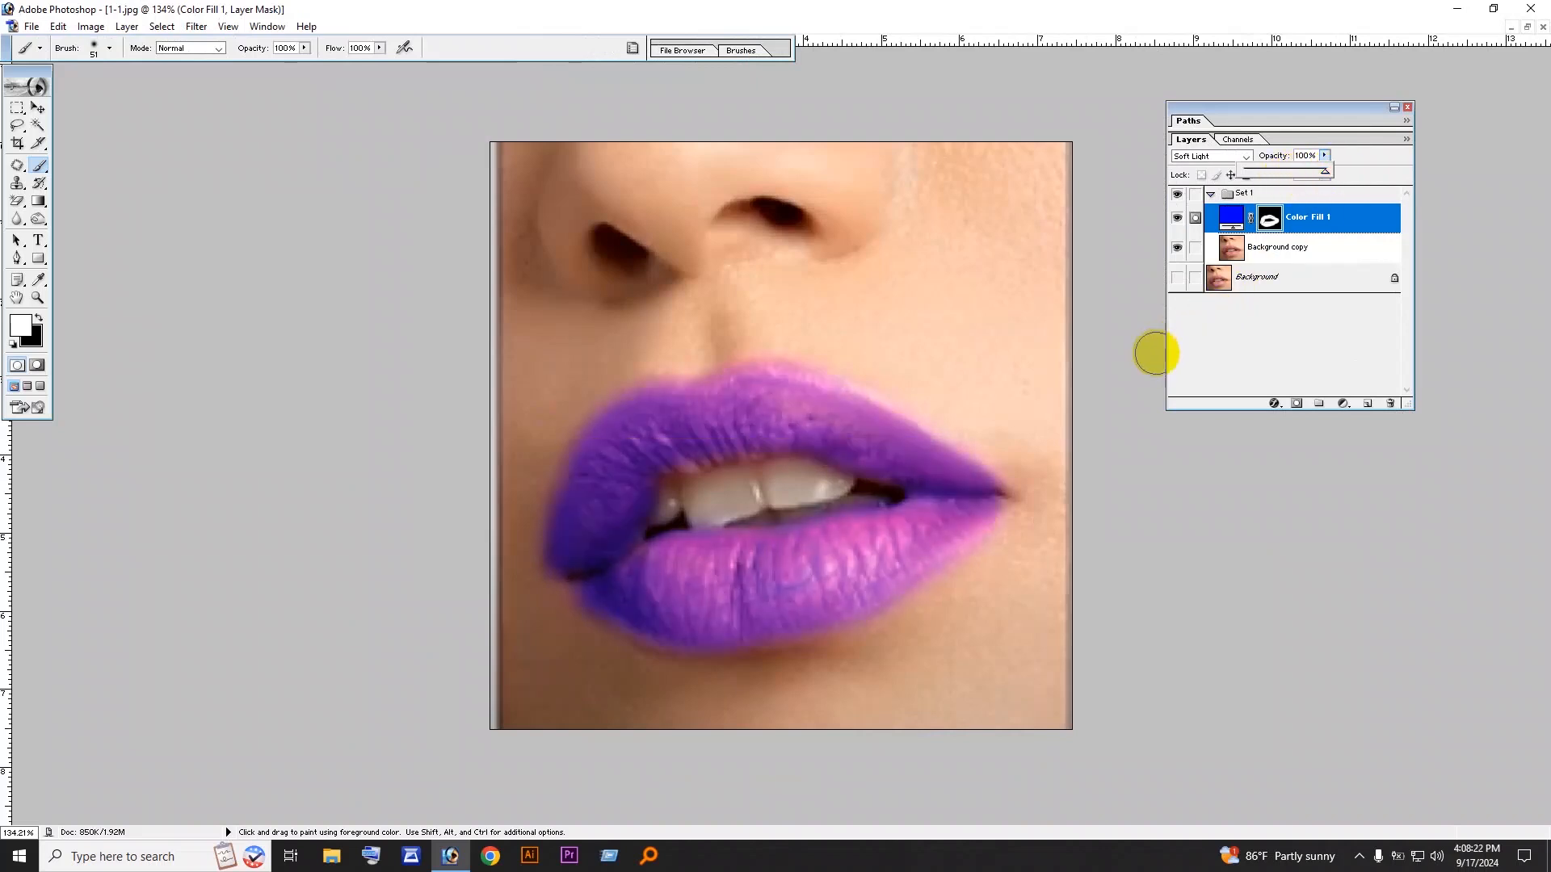
{"action": "key", "text": "ctrl"}
{"action": "left_click", "coordinate": [1160, 360], "text": "ctrl"}
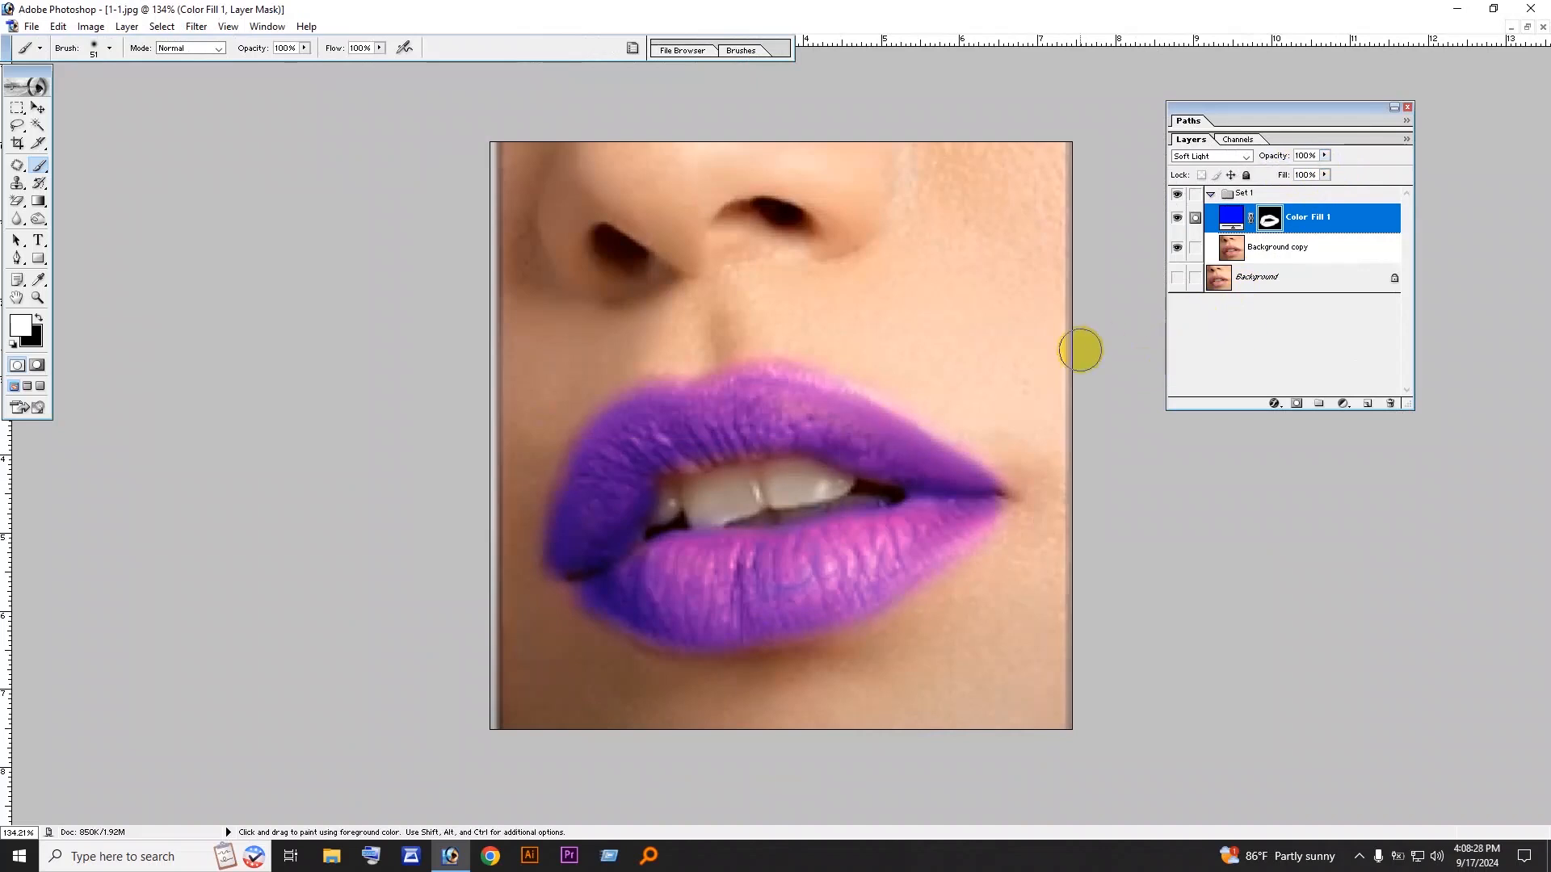
Undo the opacity and blue color changes on the Color Fill 1 layer
{"action": "key", "text": "ctrl+alt+z"}
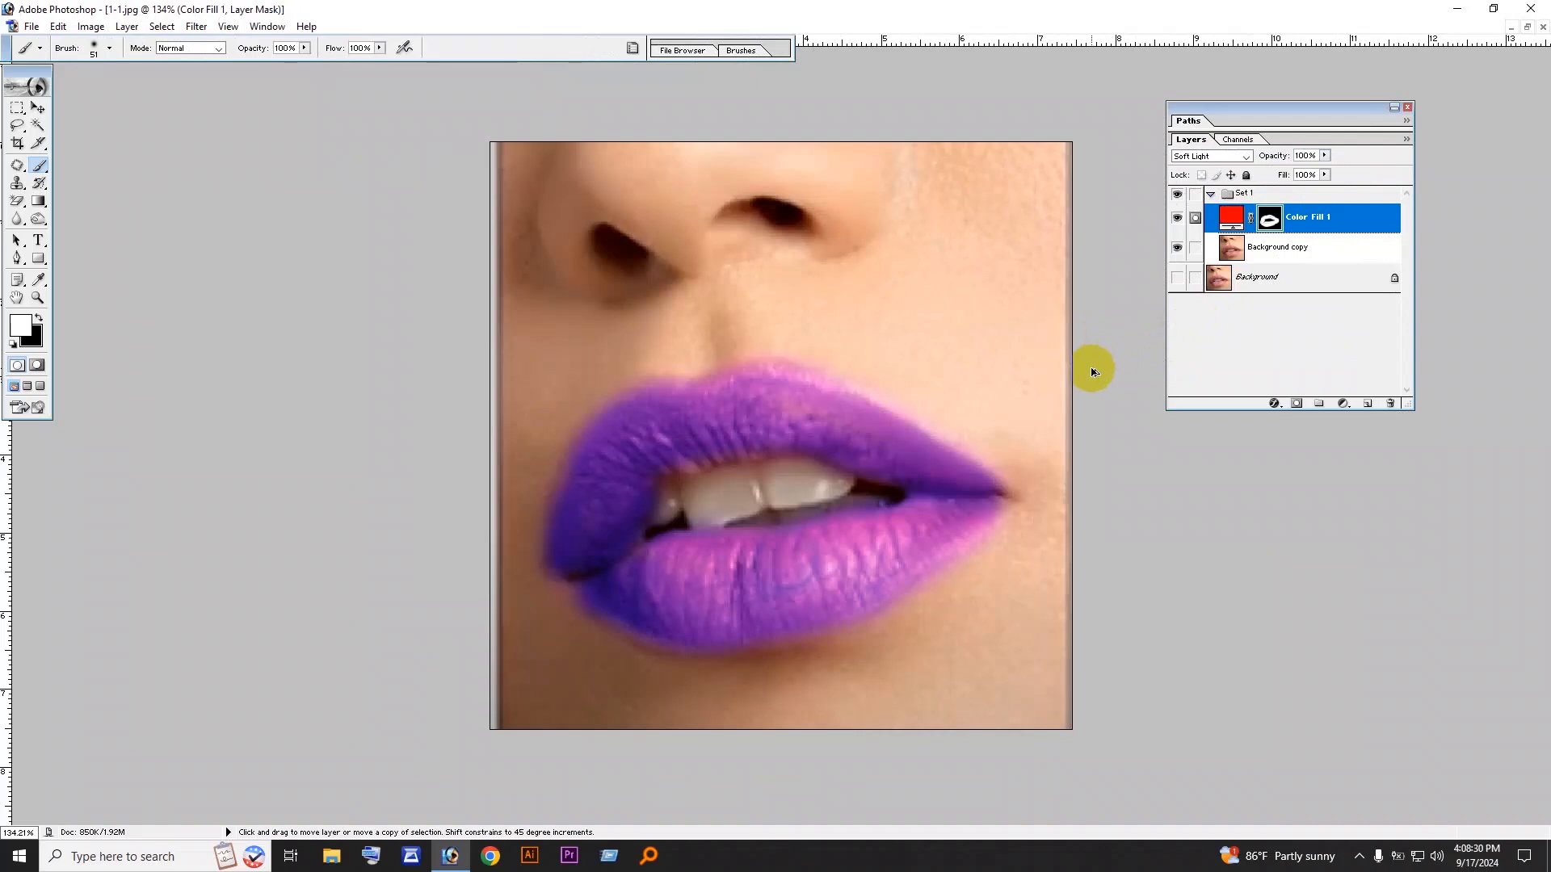
{"action": "key", "text": "ctrl+minus"}
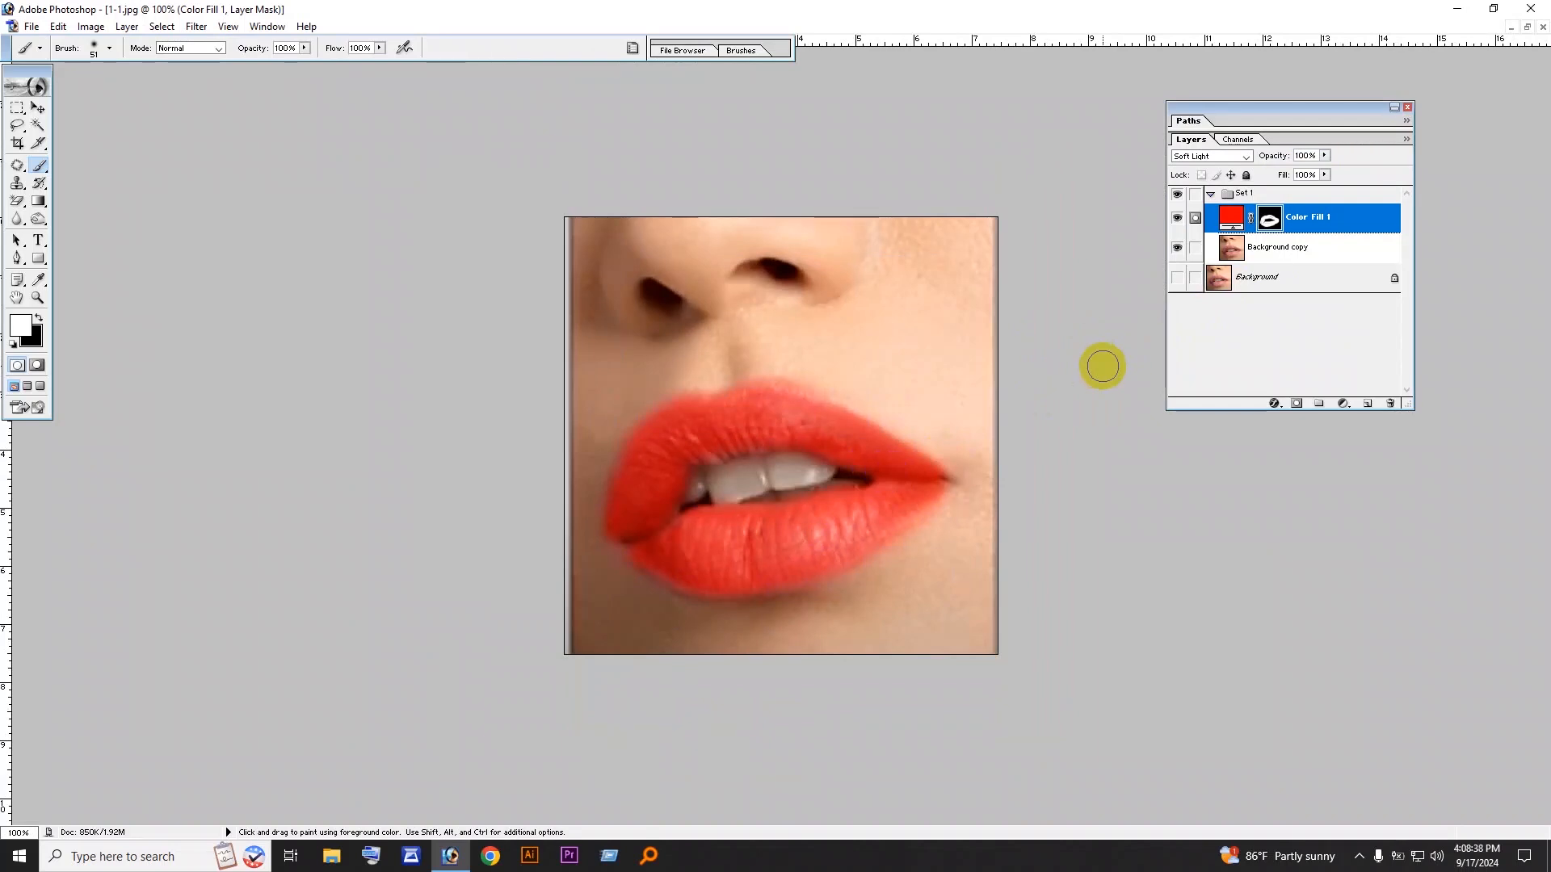
Make the Background layer visible and collapse the Set 1 layer set
{"action": "left_click", "coordinate": [708, 458]}
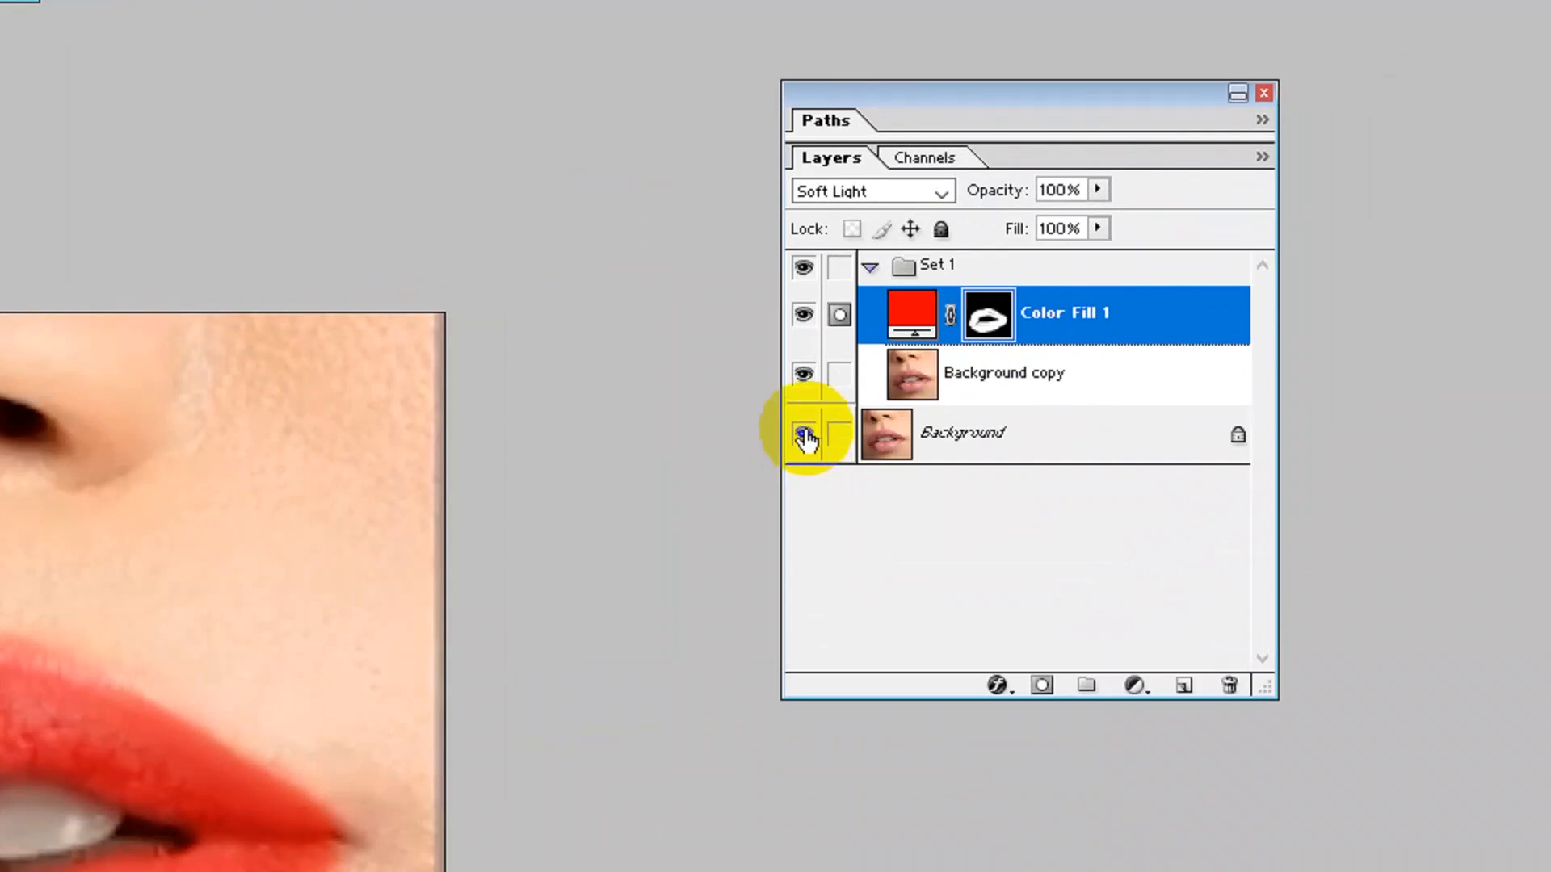
{"action": "left_click", "coordinate": [870, 269]}
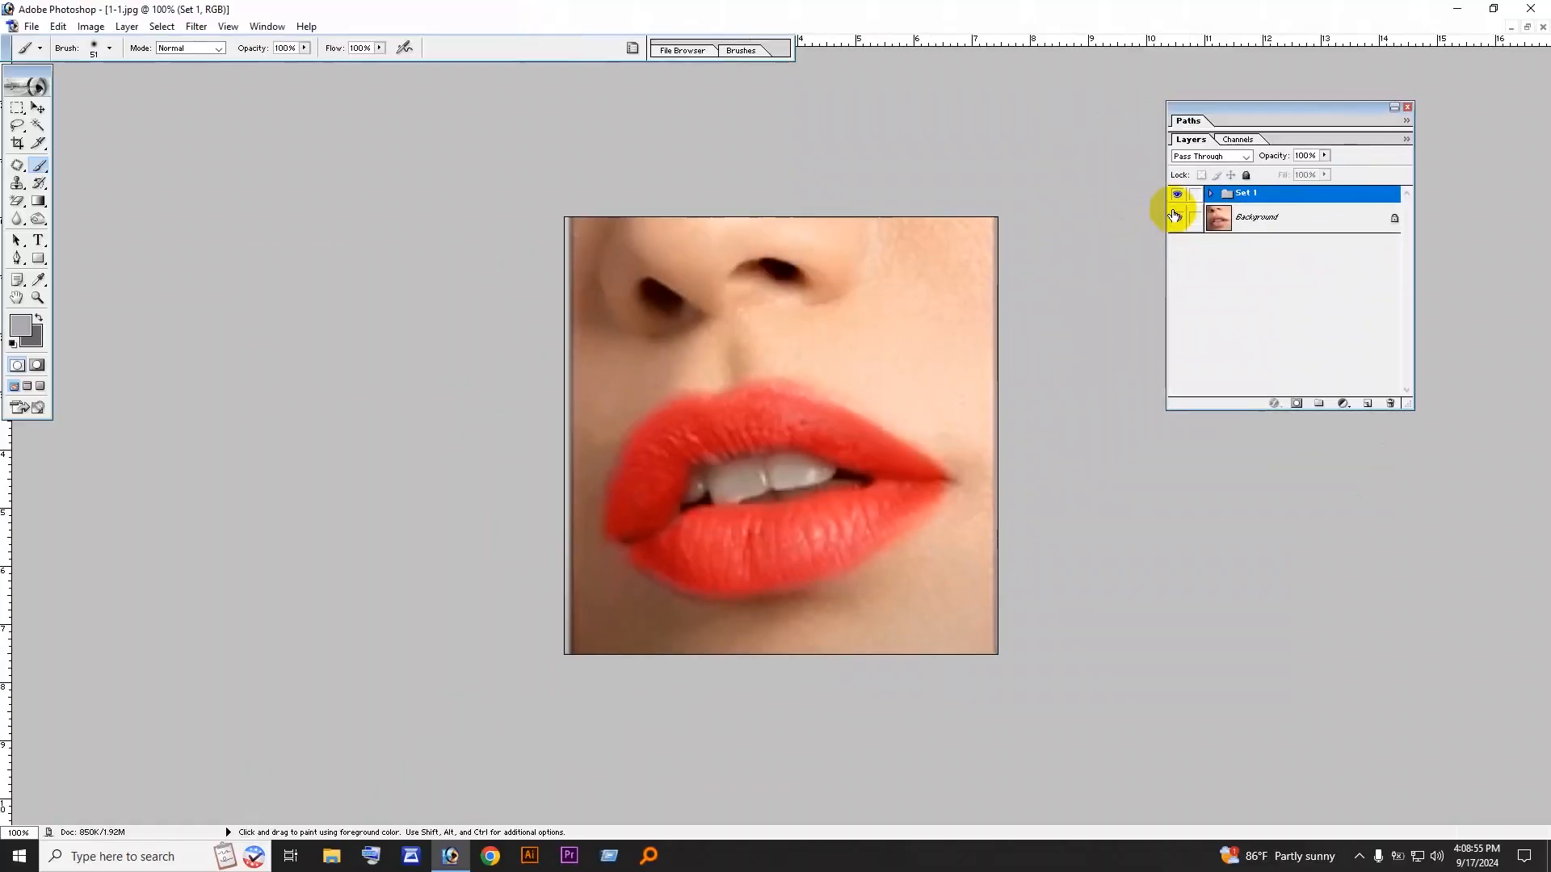
{"action": "left_click", "coordinate": [1176, 216]}
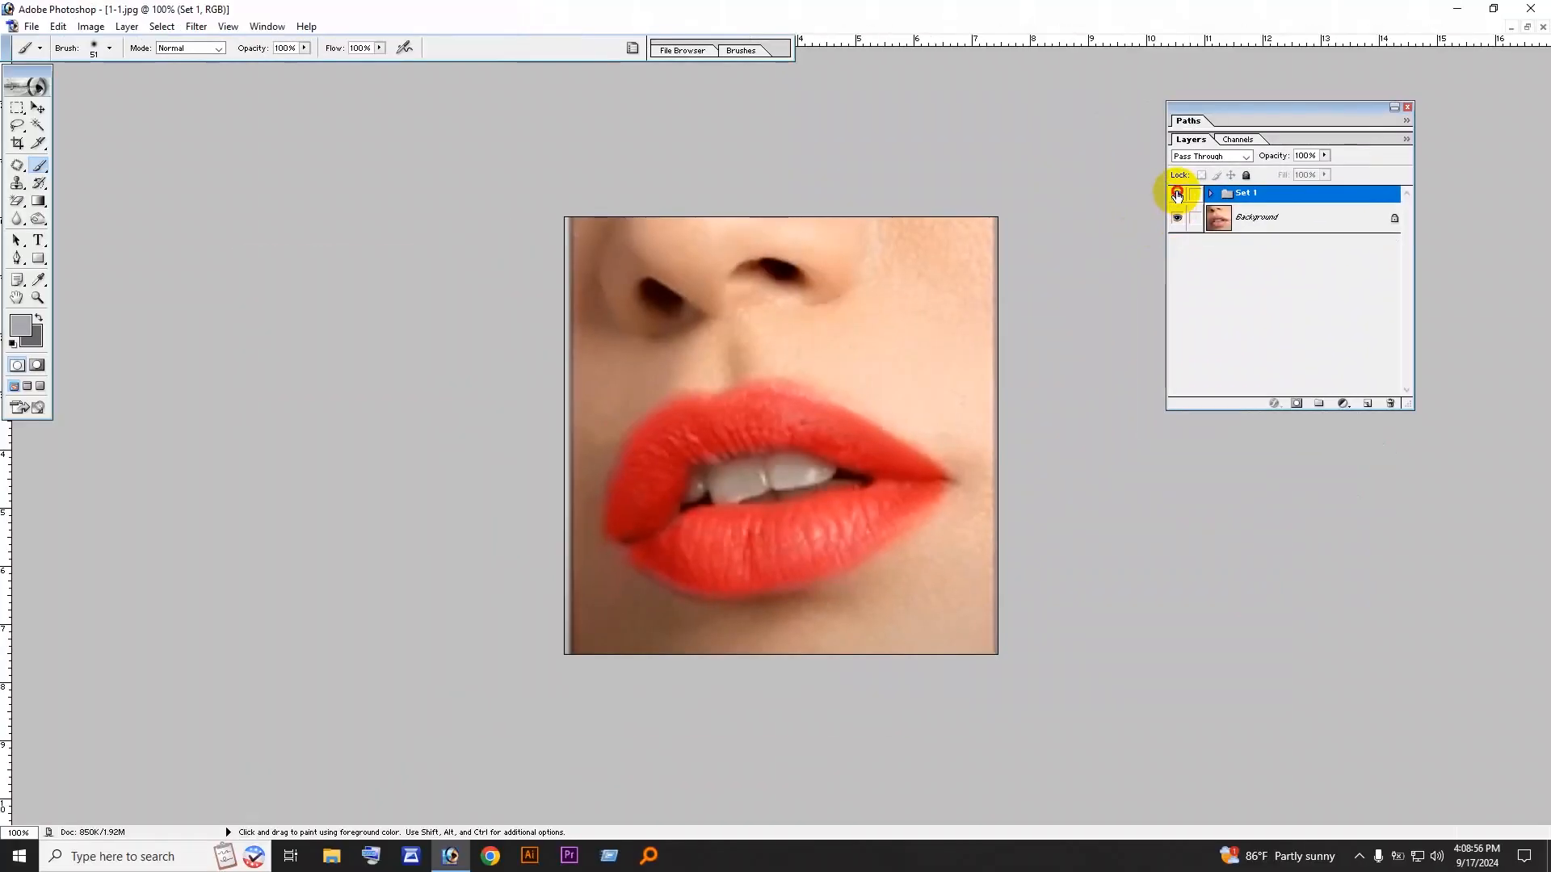
Toggle the visibility of Set 1 repeatedly to compare the original and recolored lips, leaving the set shown
{"action": "left_click", "coordinate": [1177, 195]}
{"action": "left_click", "coordinate": [1177, 196]}
{"action": "left_click", "coordinate": [1177, 195]}
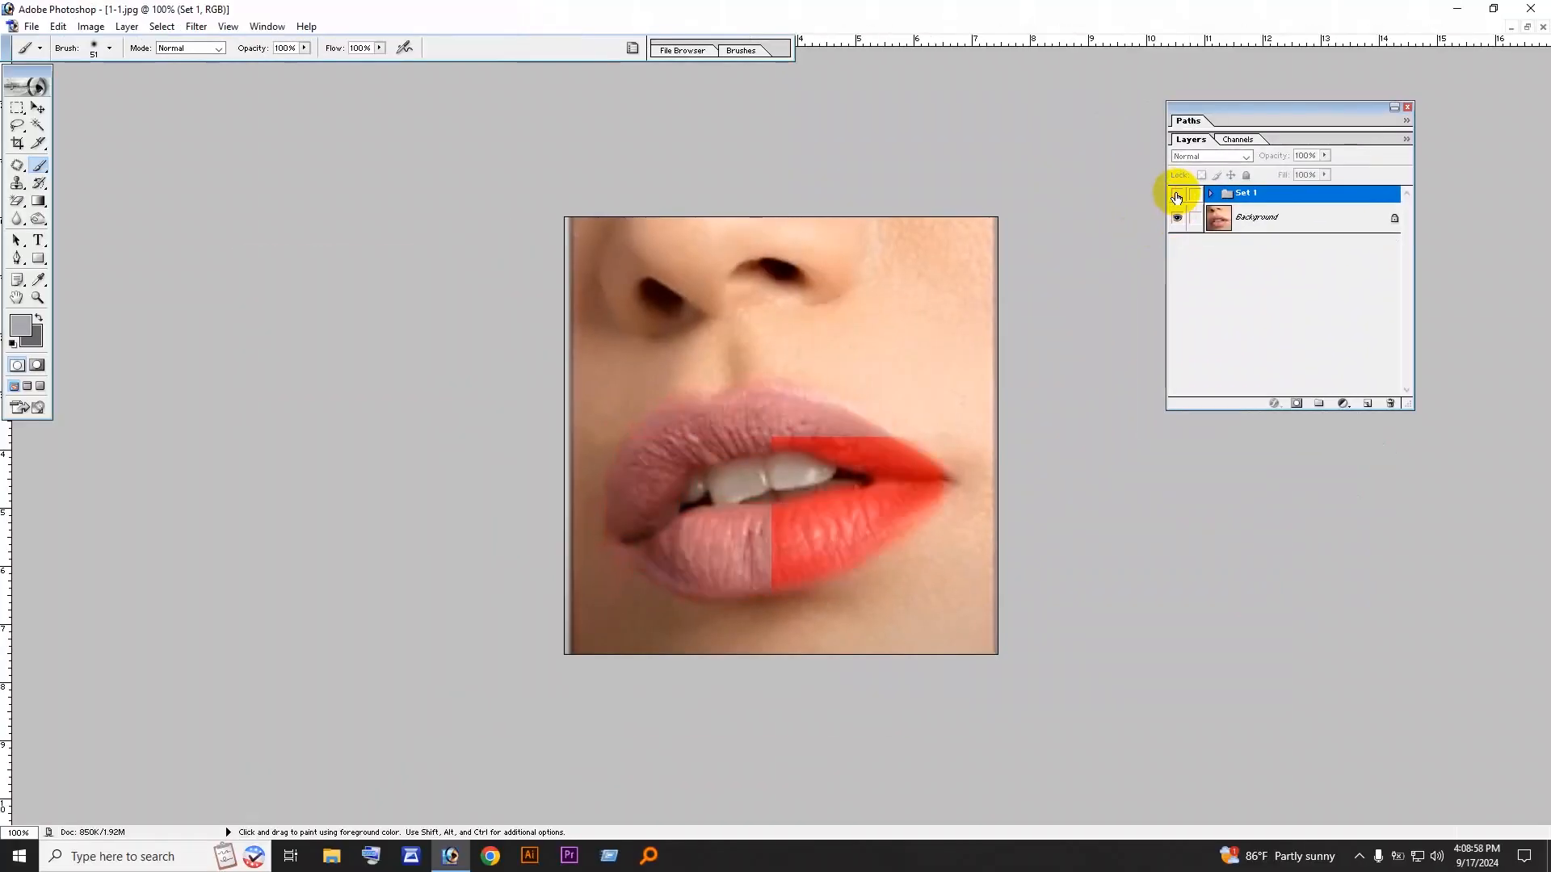
{"action": "left_click", "coordinate": [1177, 196]}
{"action": "left_click", "coordinate": [1177, 196]}
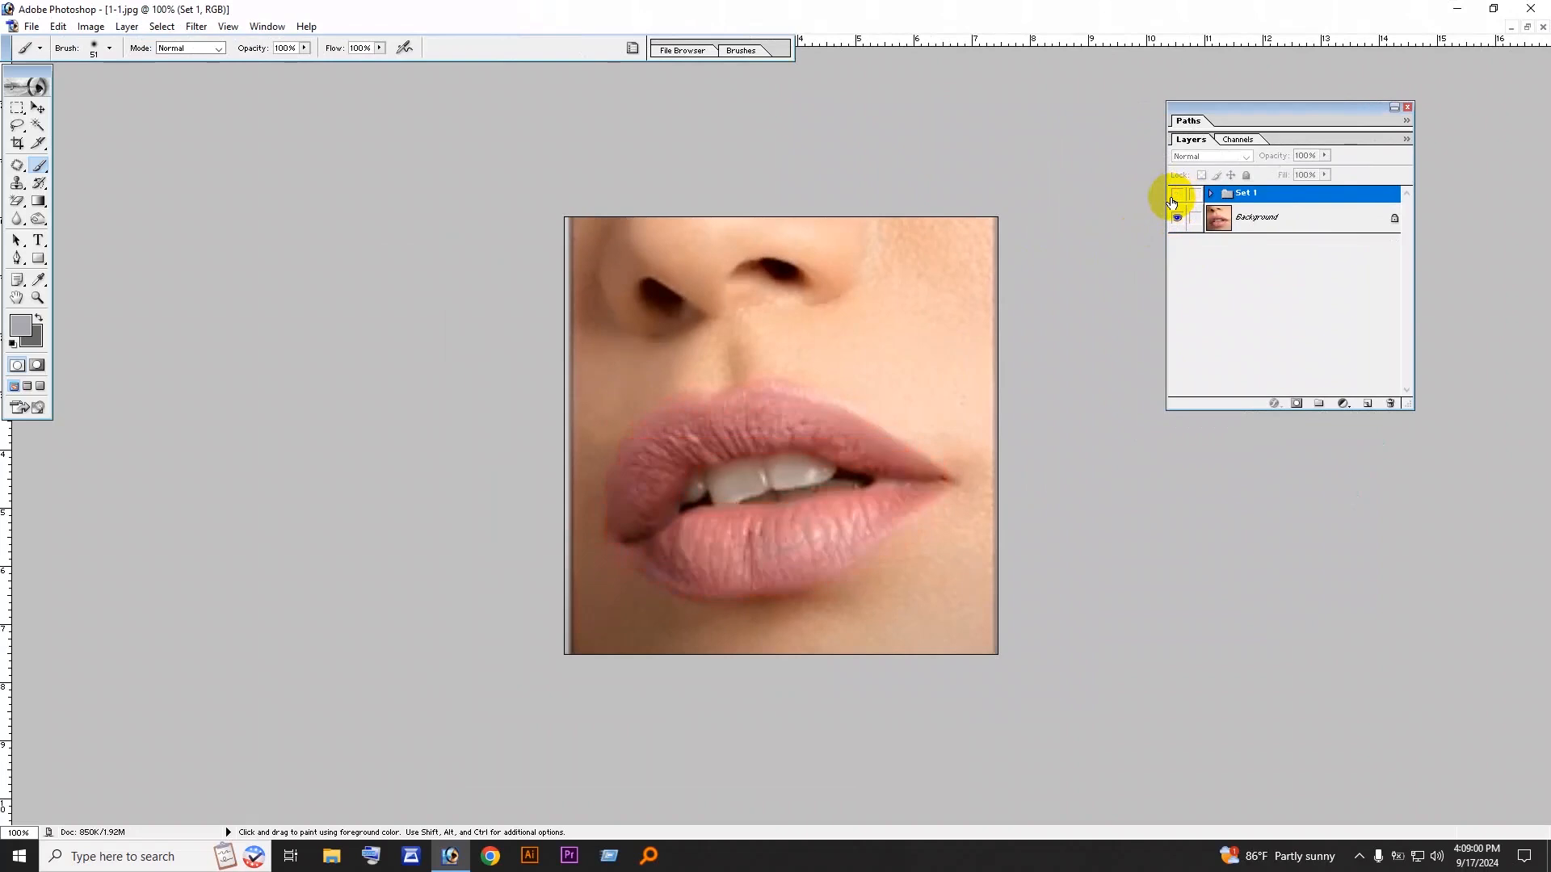
{"action": "left_click", "coordinate": [1177, 195]}
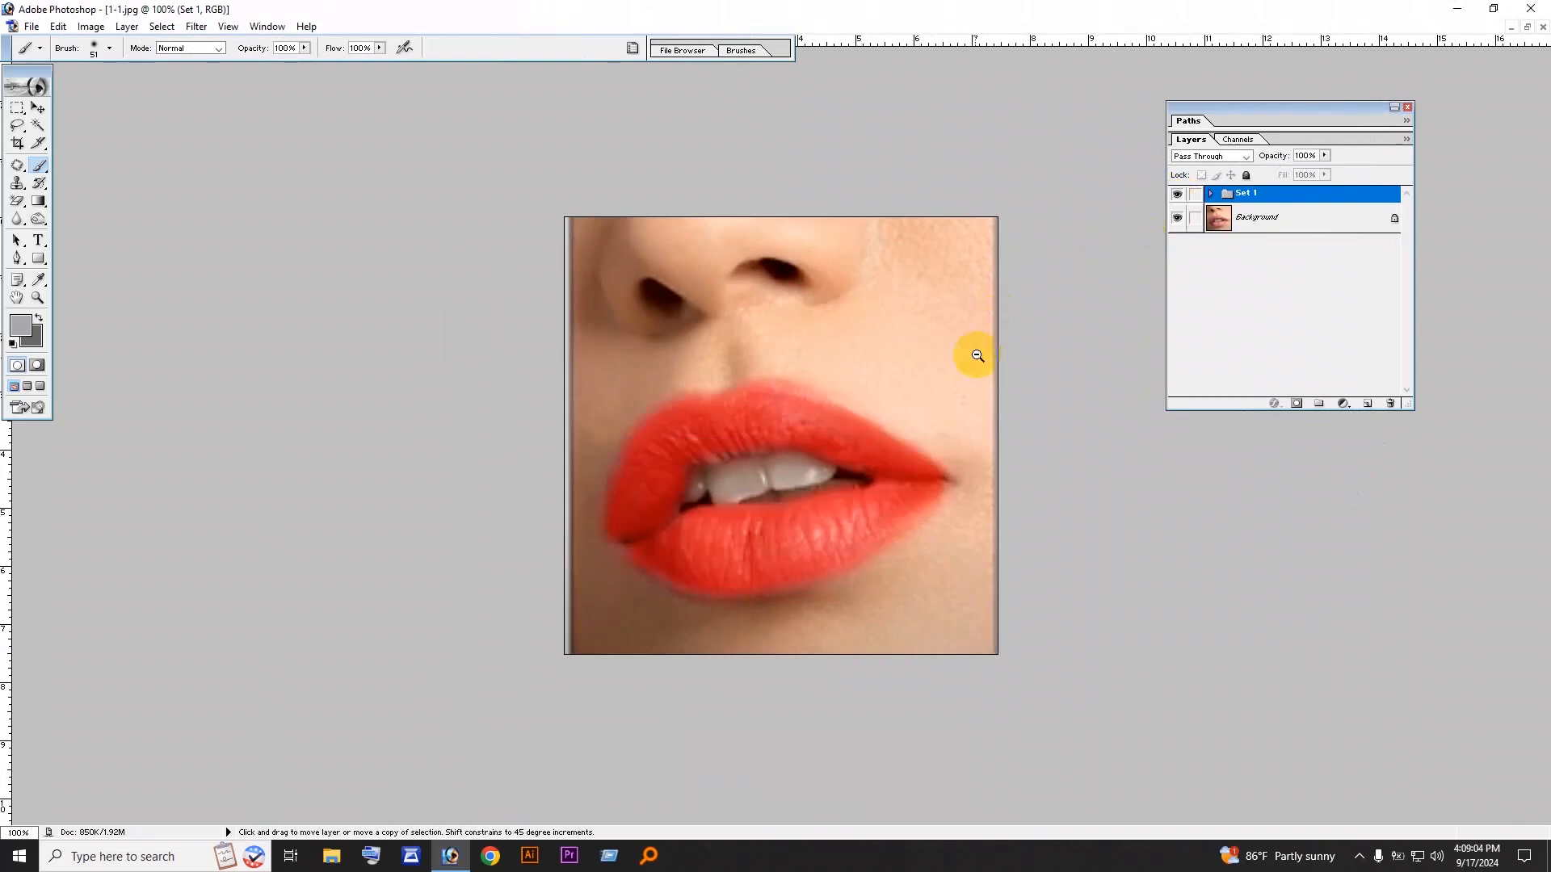
{"action": "key", "text": "ctrl+minus"}
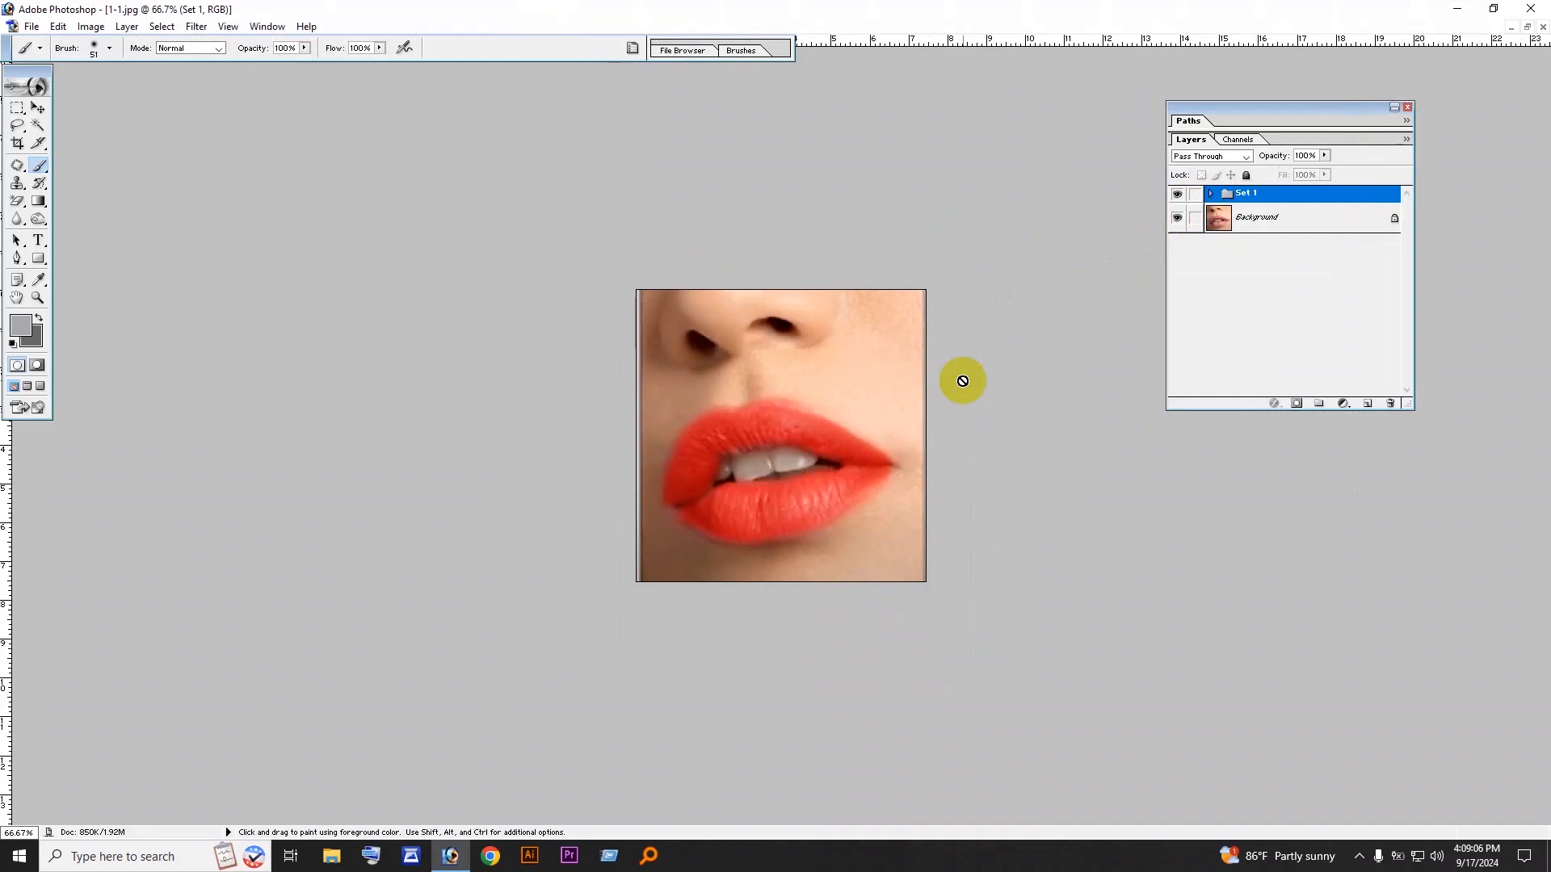